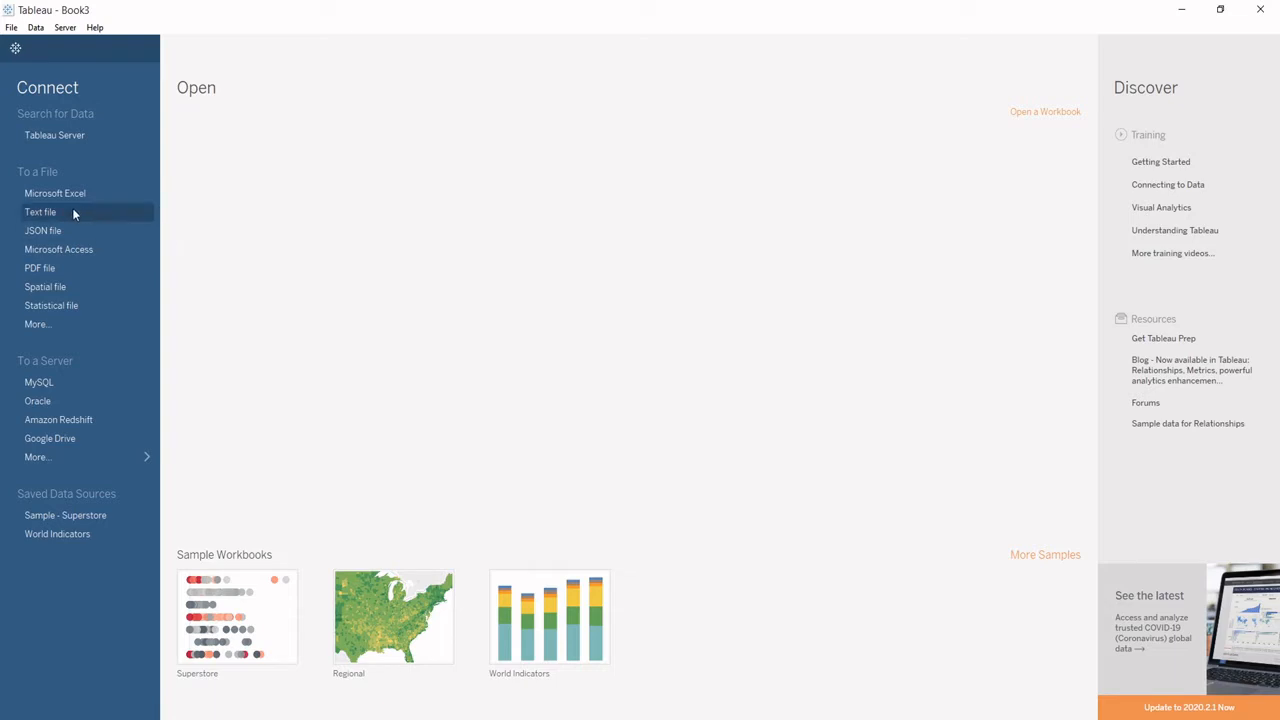
- Connect to the text file YEAR WISE 1st in the DATASET LEC 12 folder
left_click(73, 213)
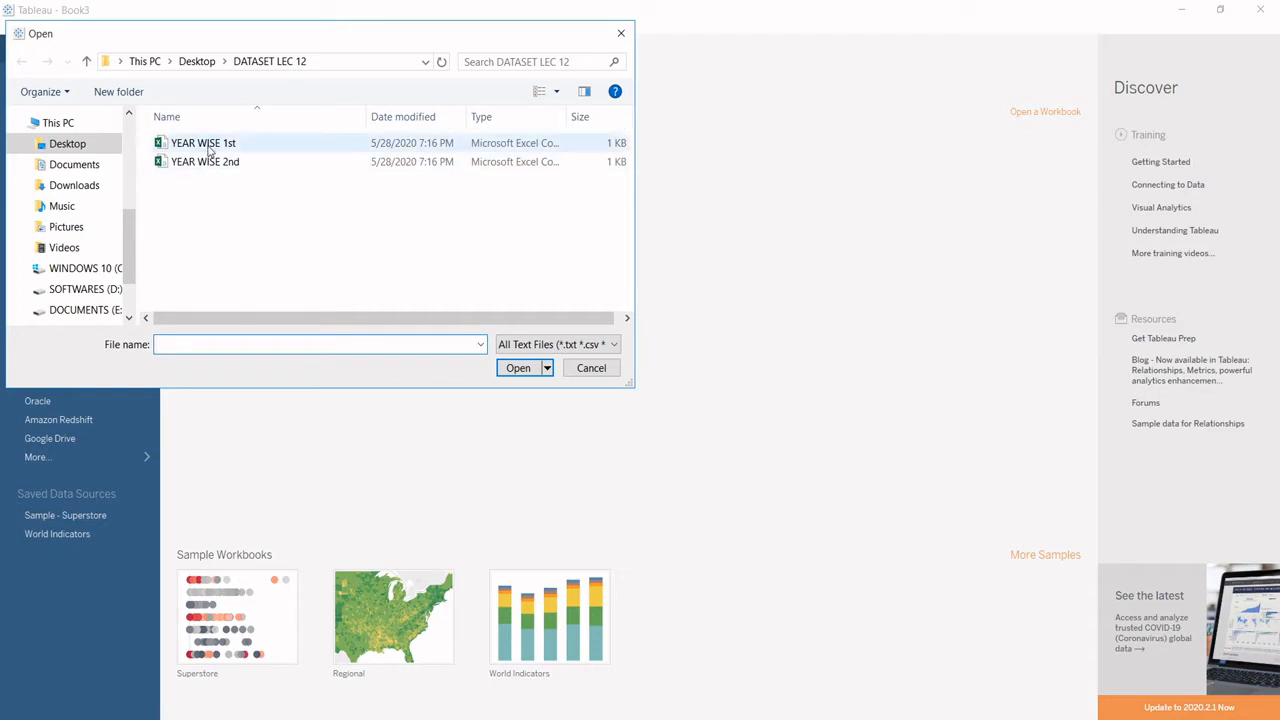
double_click(210, 150)
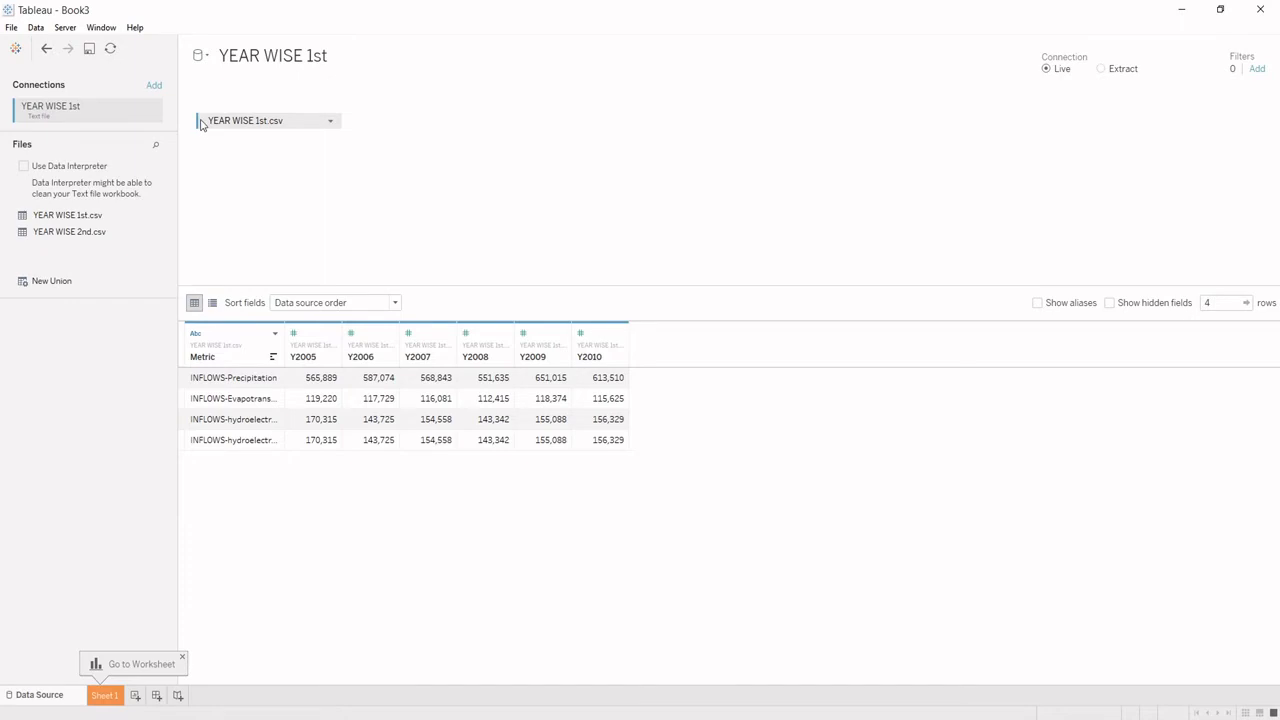
- Swap YEAR WISE 1st.csv for YEAR WISE 2nd.csv on the canvas to preview its data, and restore YEAR WISE 1st.csv
left_click_drag(200, 122, 63, 366)
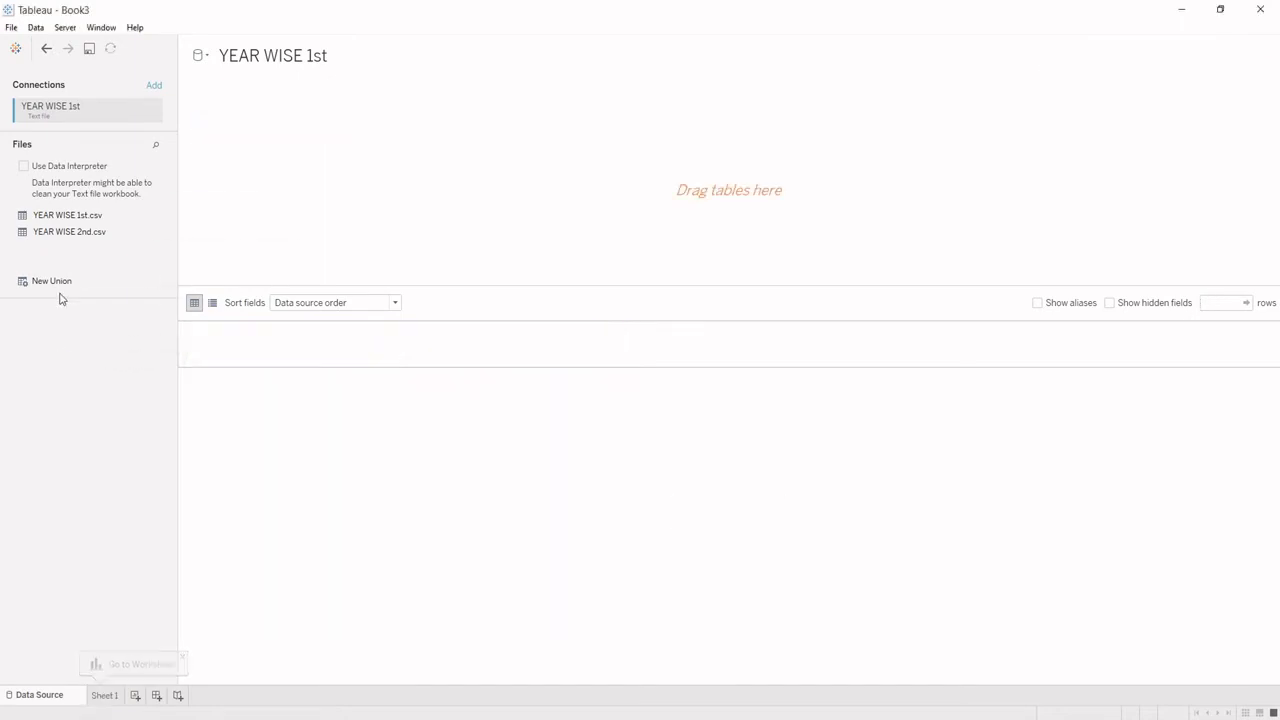
left_click_drag(48, 234, 237, 181)
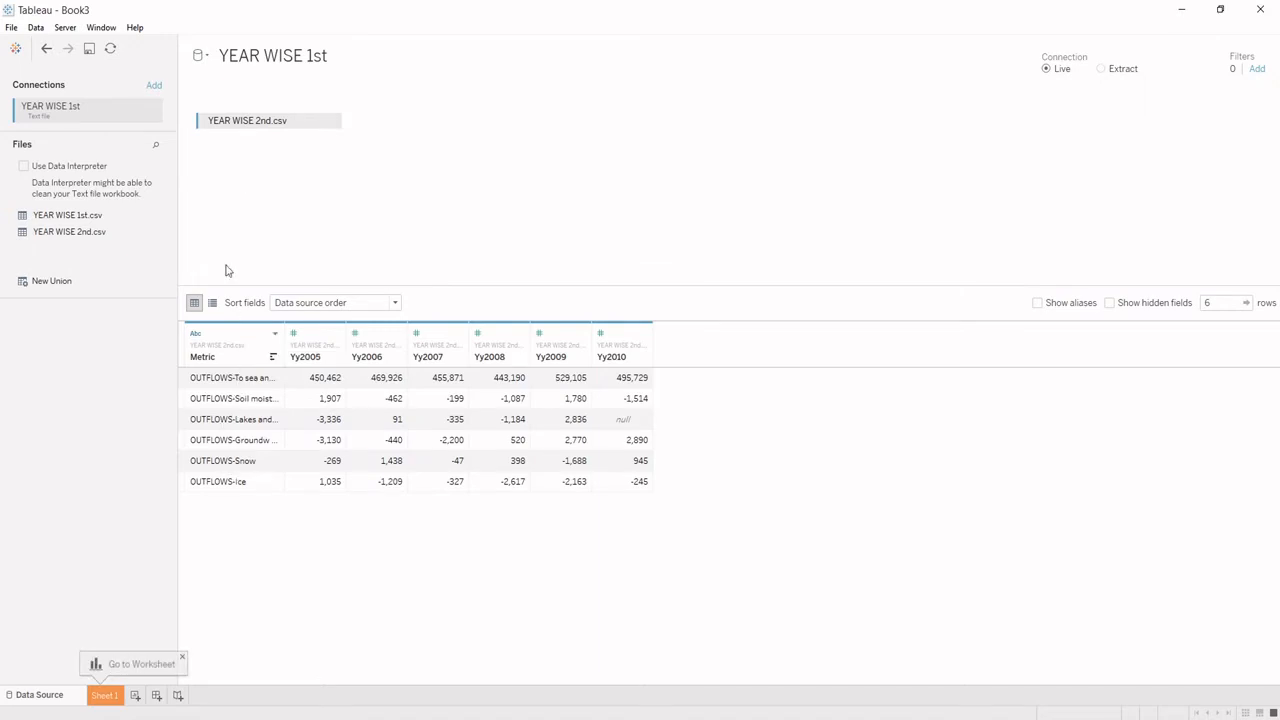
left_click_drag(201, 126, 103, 417)
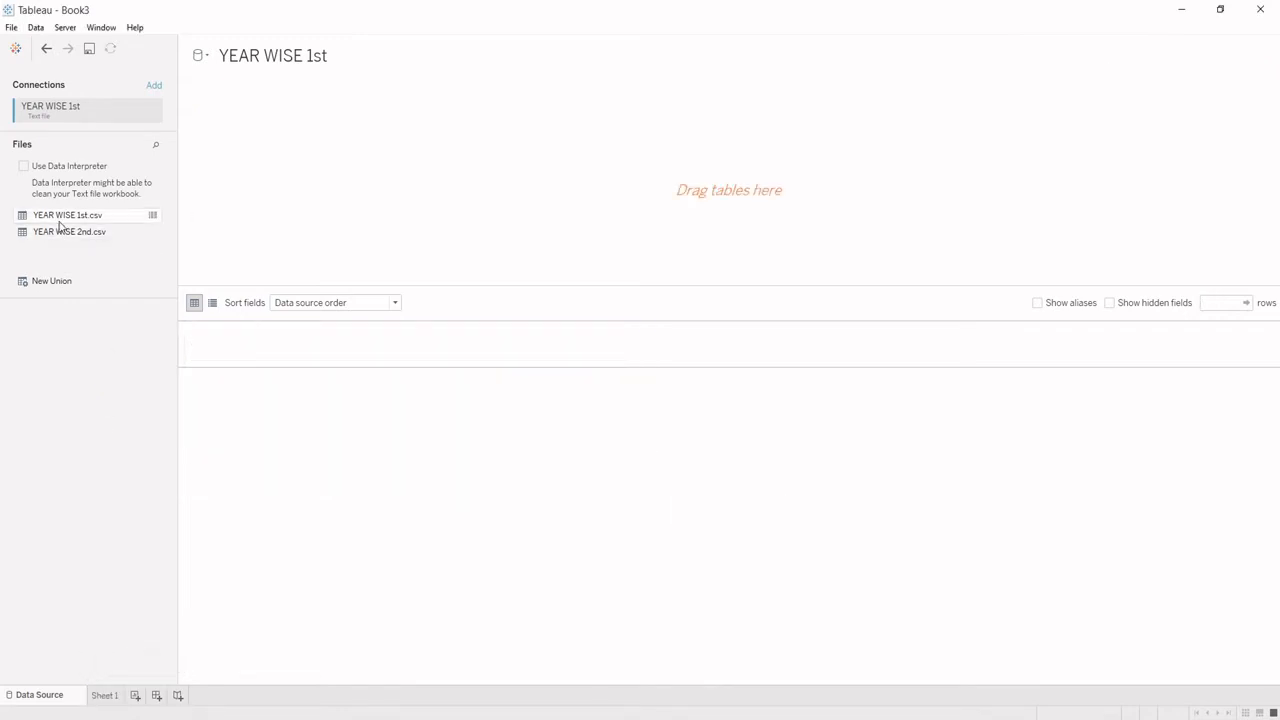
left_click_drag(58, 222, 306, 151)
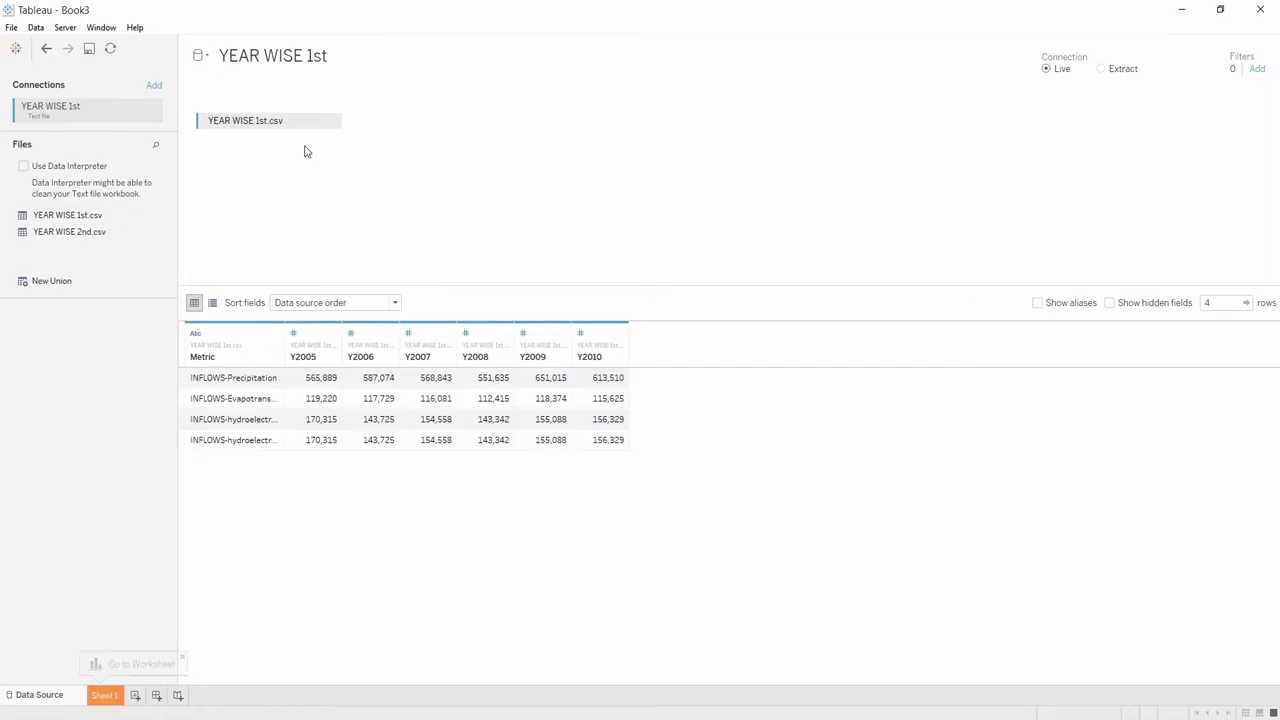
- Union YEAR WISE 2nd.csv with the YEAR WISE 1st.csv table on the canvas
left_click_drag(53, 233, 248, 184)
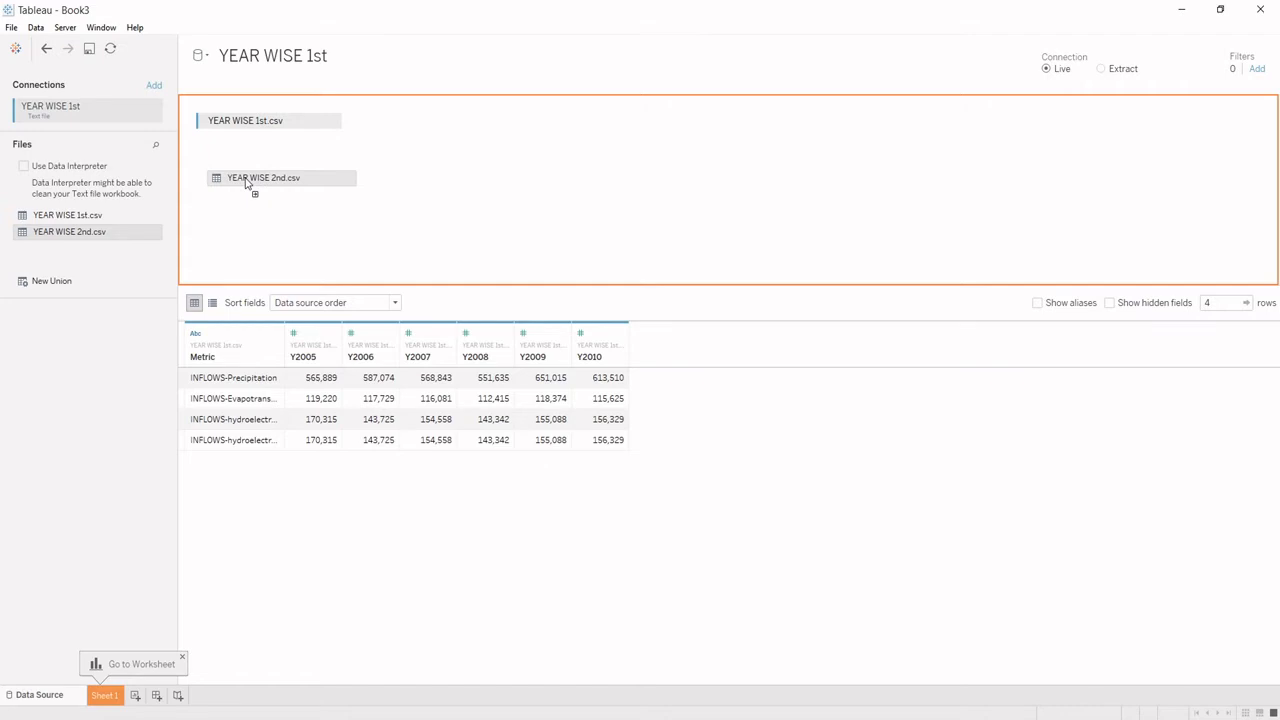
left_click_drag(247, 183, 247, 182)
left_click_drag(247, 182, 240, 145)
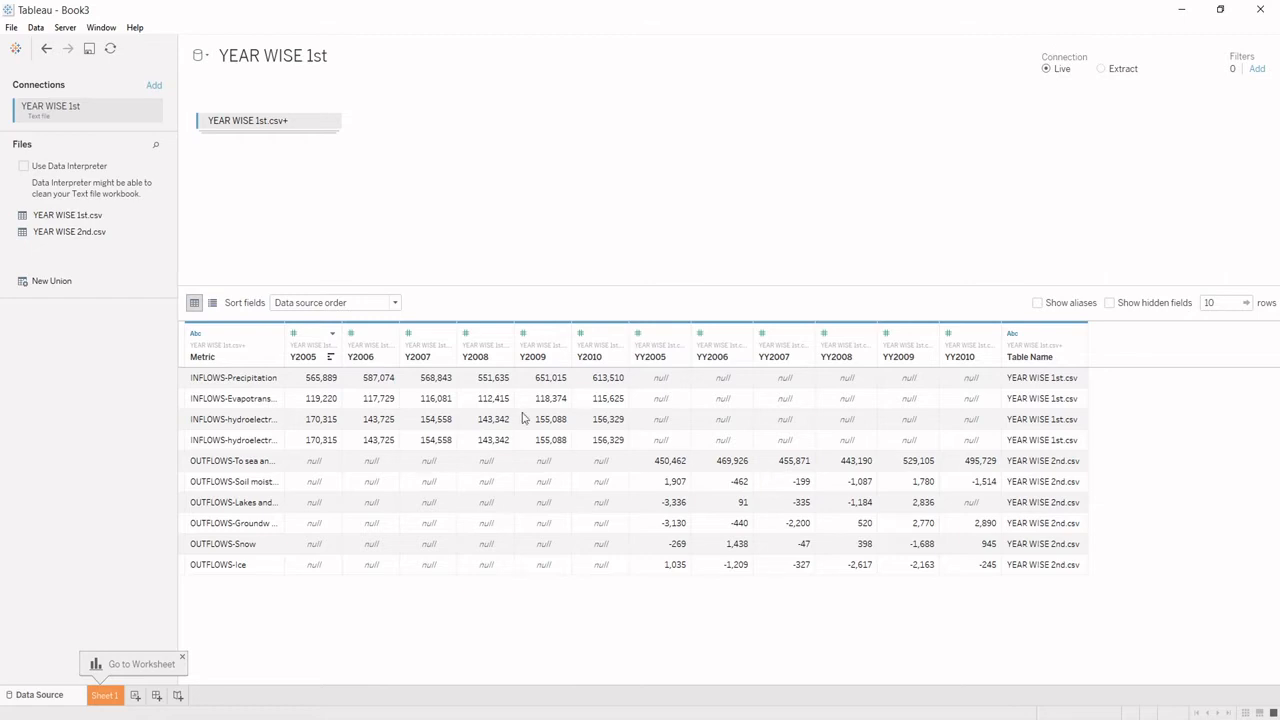
- Merge the mismatched fields Y2005 with YY2005 and Y2006 with YY2006 in the unioned table
left_click(323, 440)
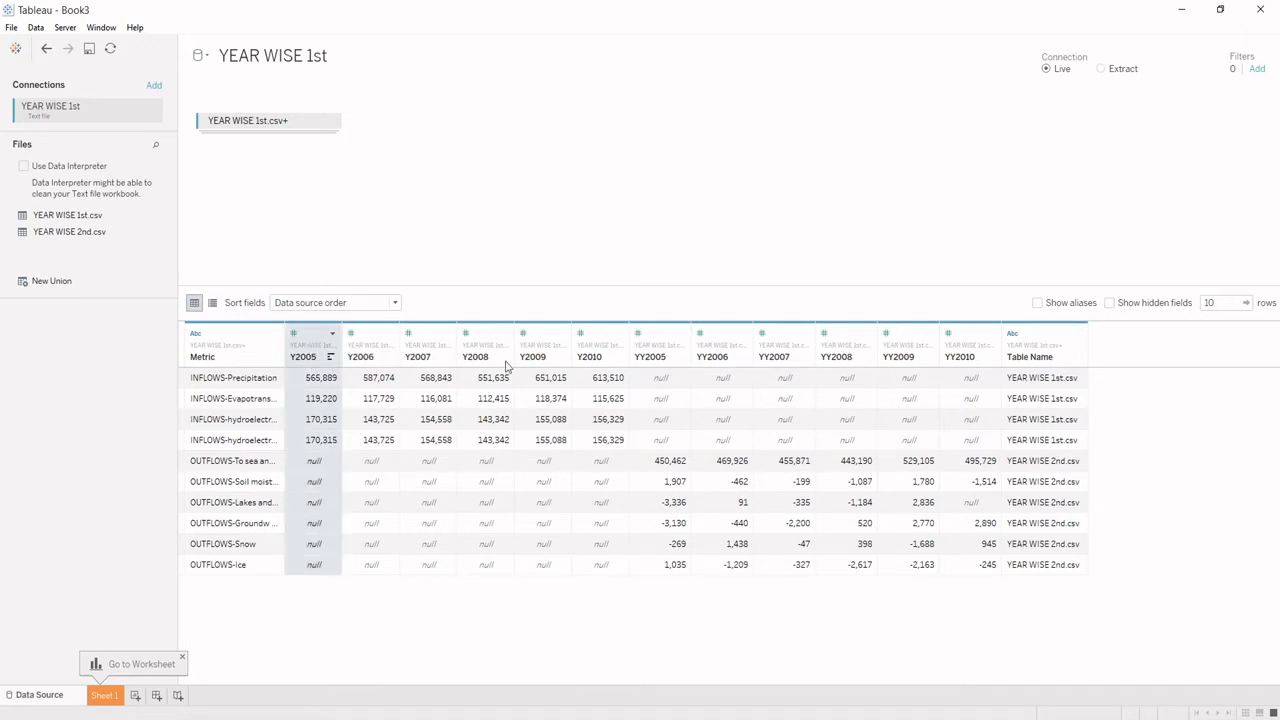
left_click(650, 356, "ctrl")
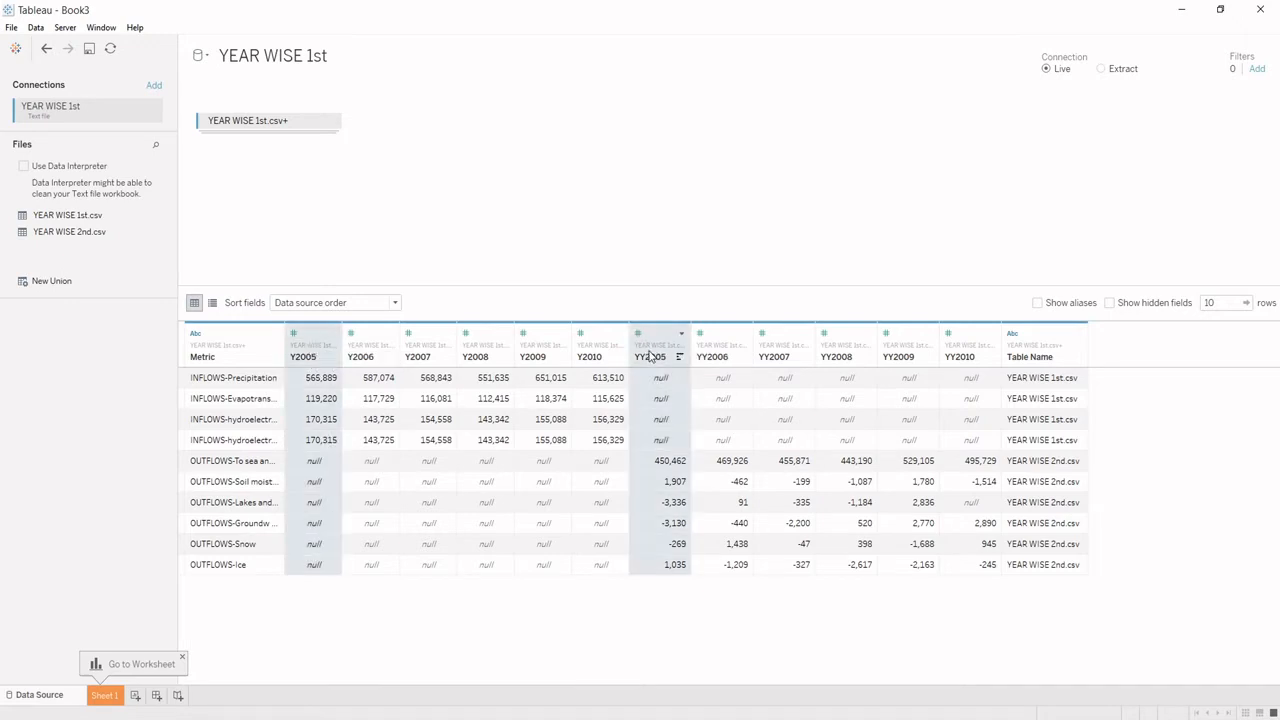
right_click(650, 356)
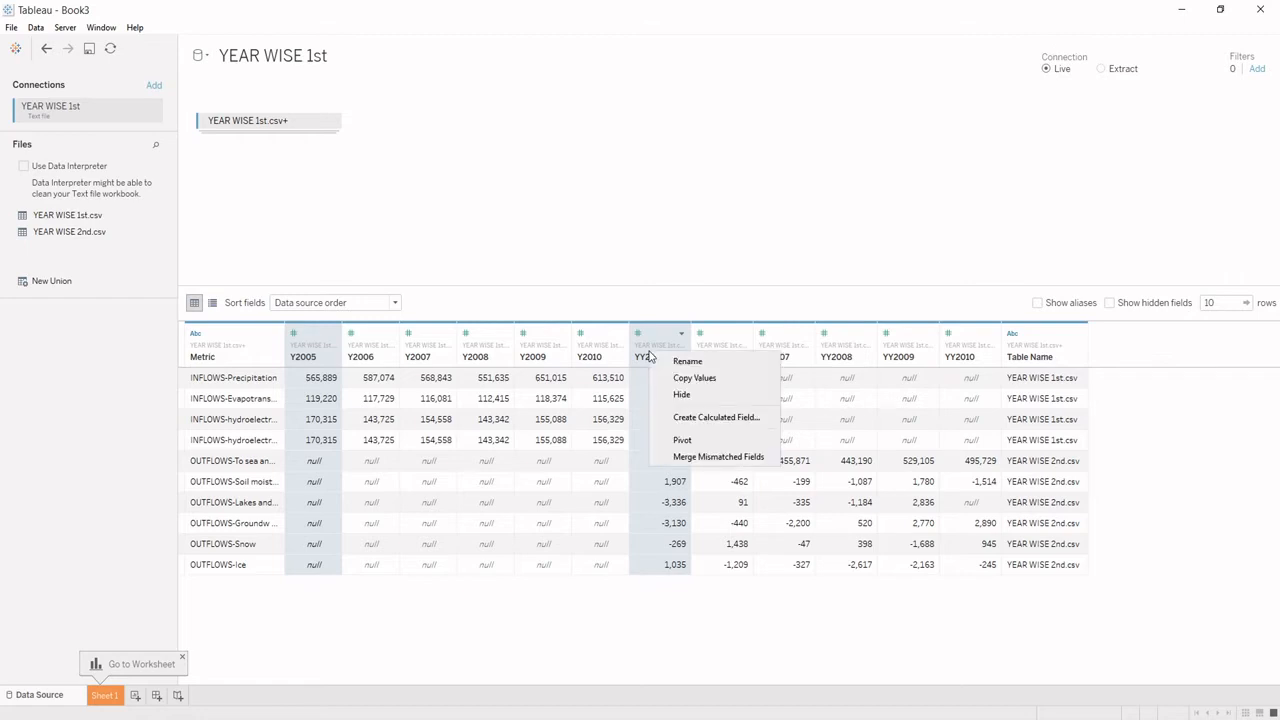
left_click(701, 458)
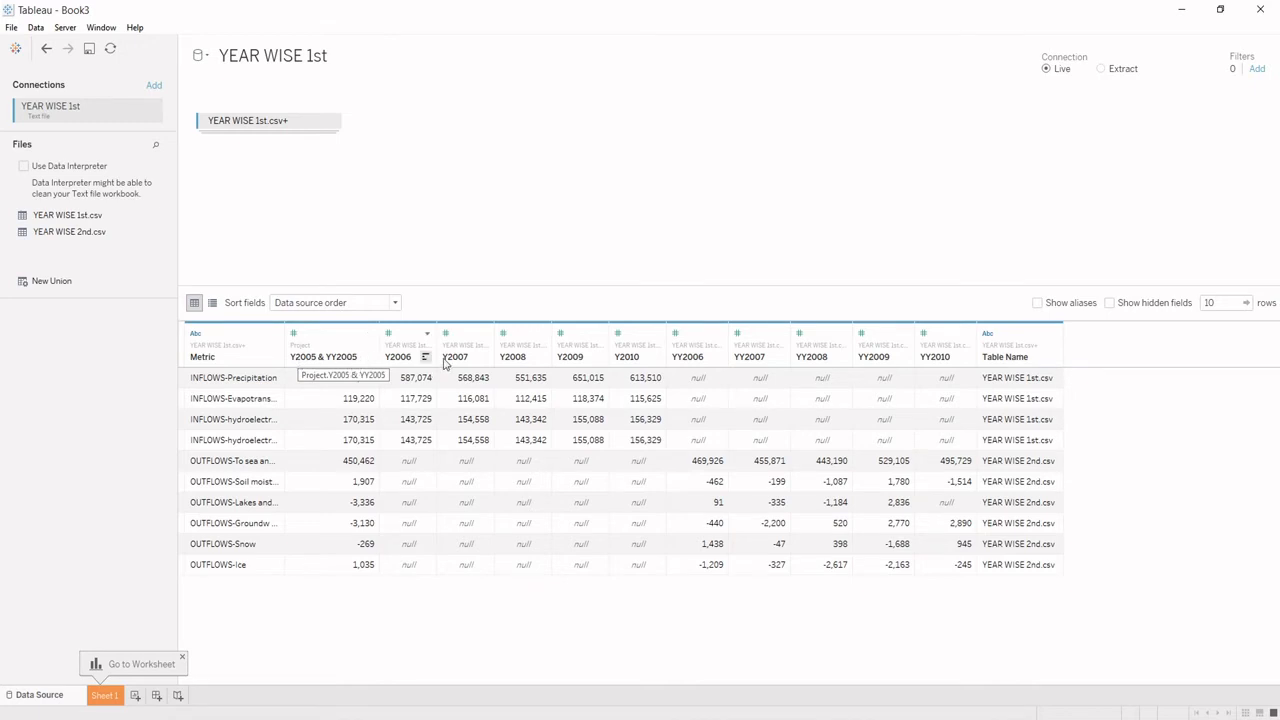
left_click(420, 357)
left_click(690, 357, "ctrl")
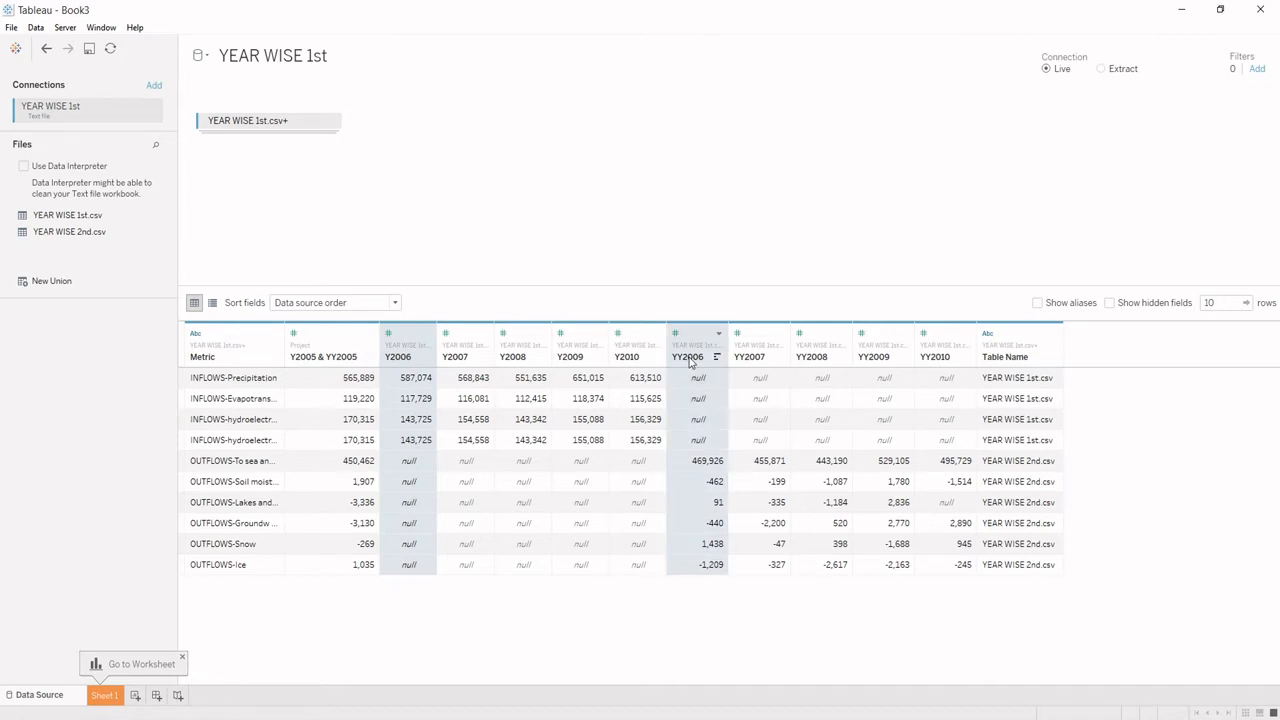
left_click(718, 333)
left_click(730, 462)
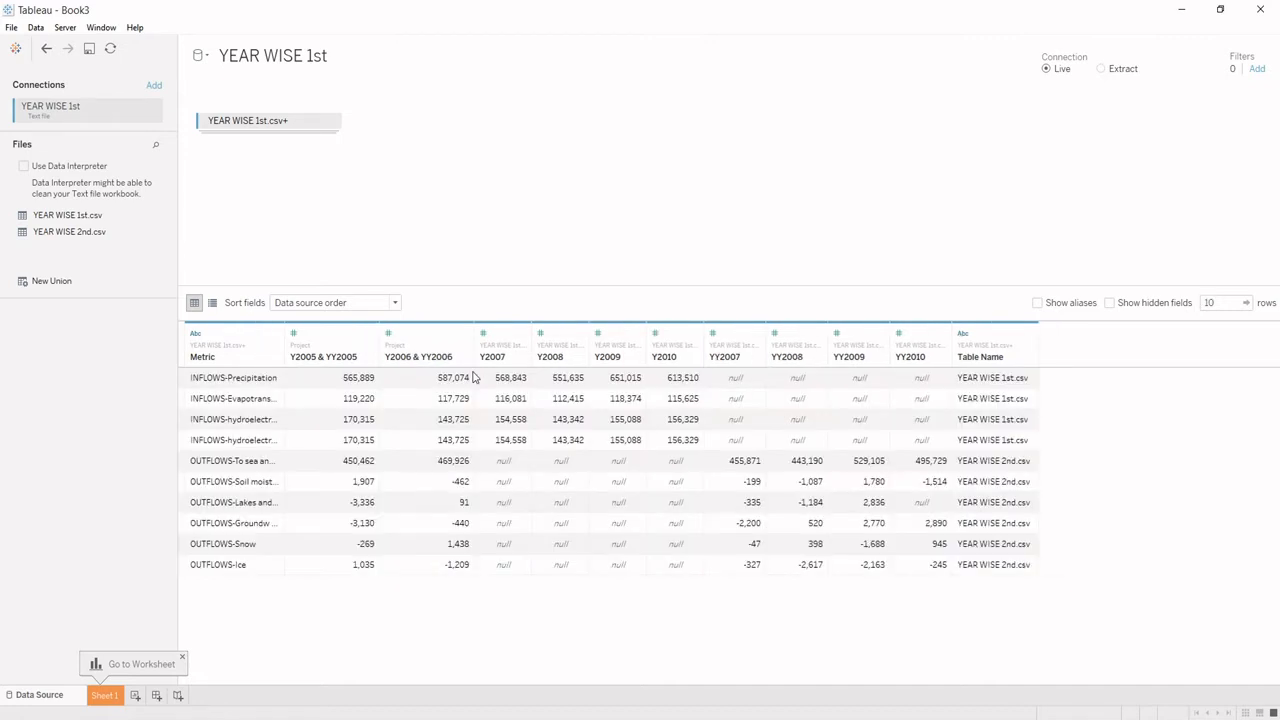
- Merge the mismatched fields Y2007 with YY2007 and Y2008 with YY2008
left_click(492, 357)
left_click(740, 357, "ctrl")
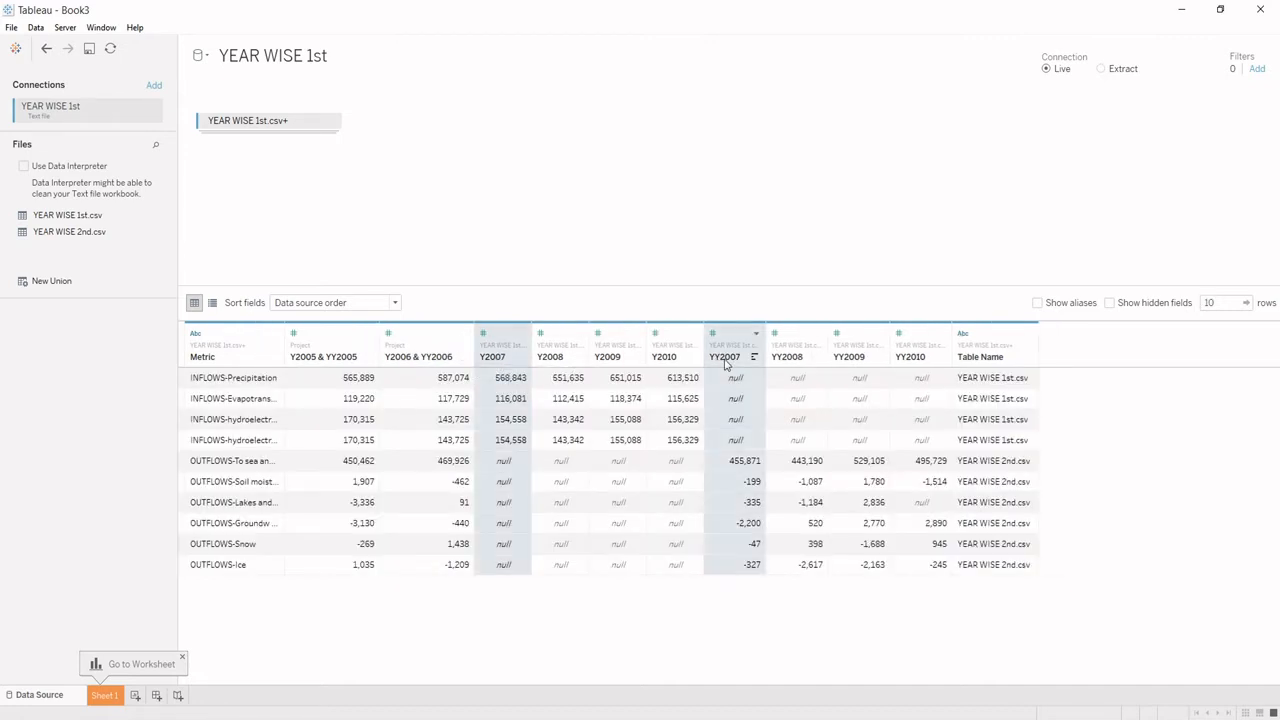
left_click(755, 333)
left_click(771, 469)
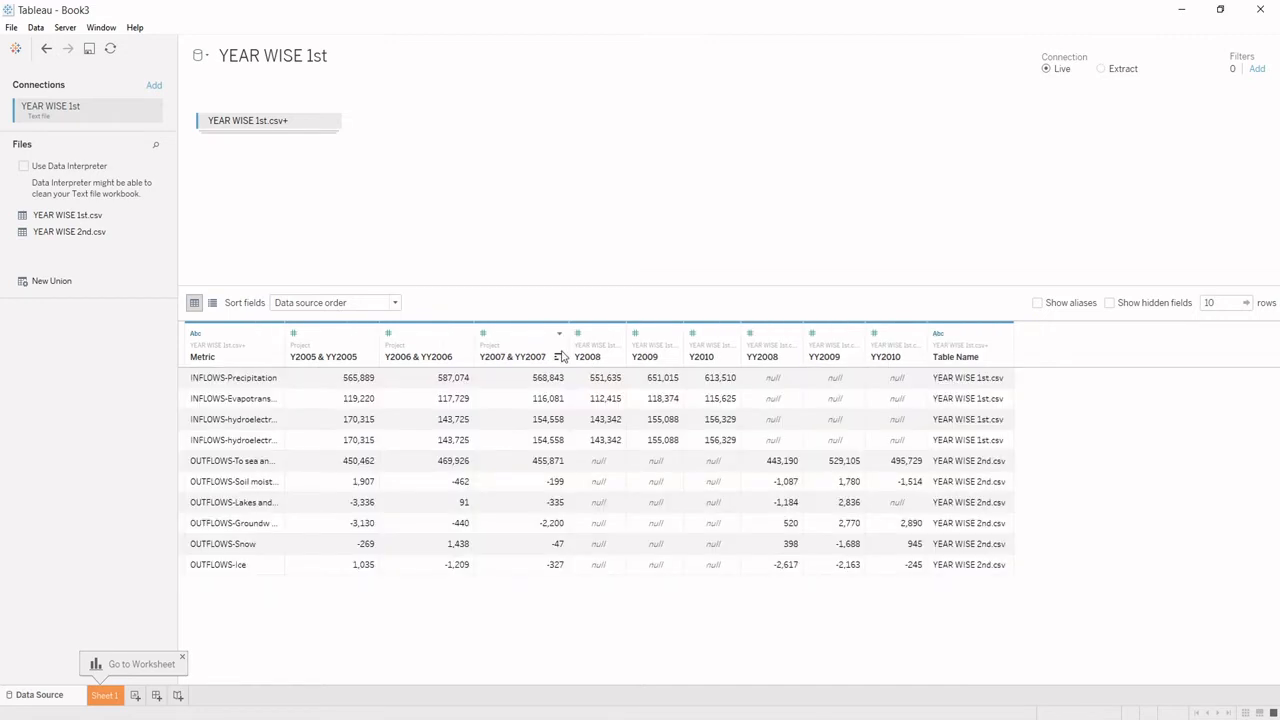
left_click(583, 358)
left_click(781, 358, "ctrl")
left_click(793, 333)
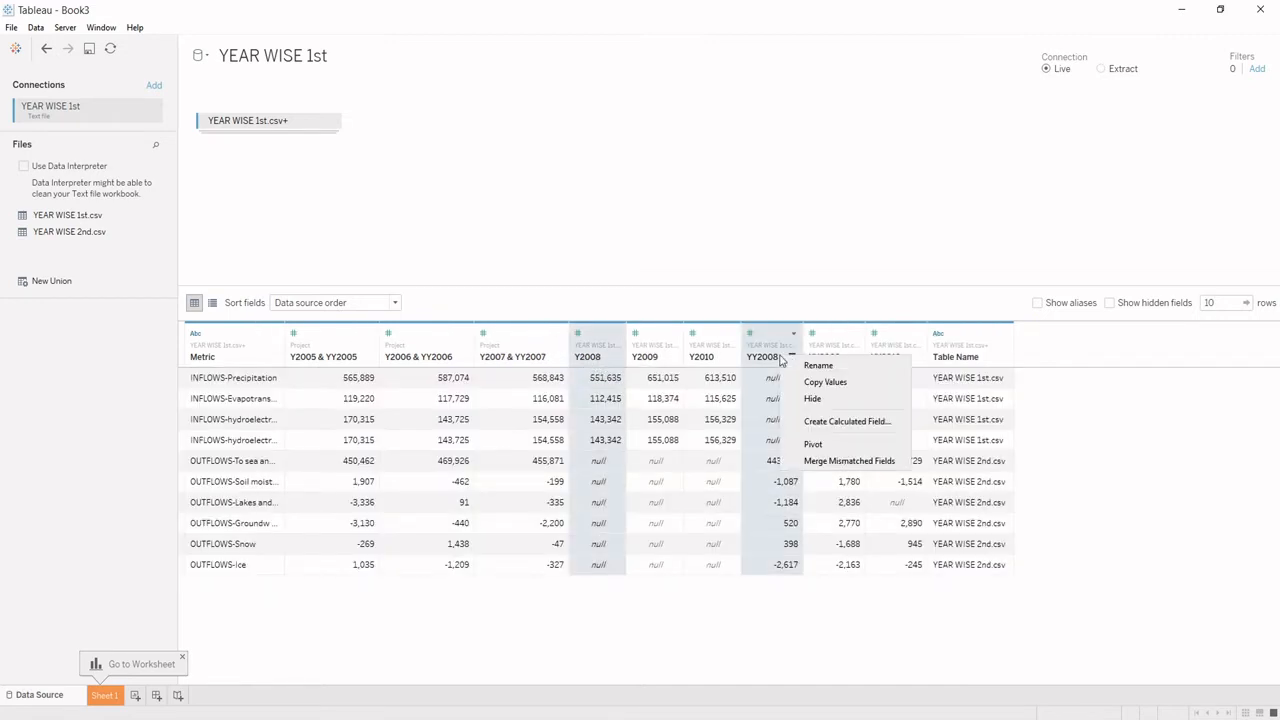
left_click(823, 464)
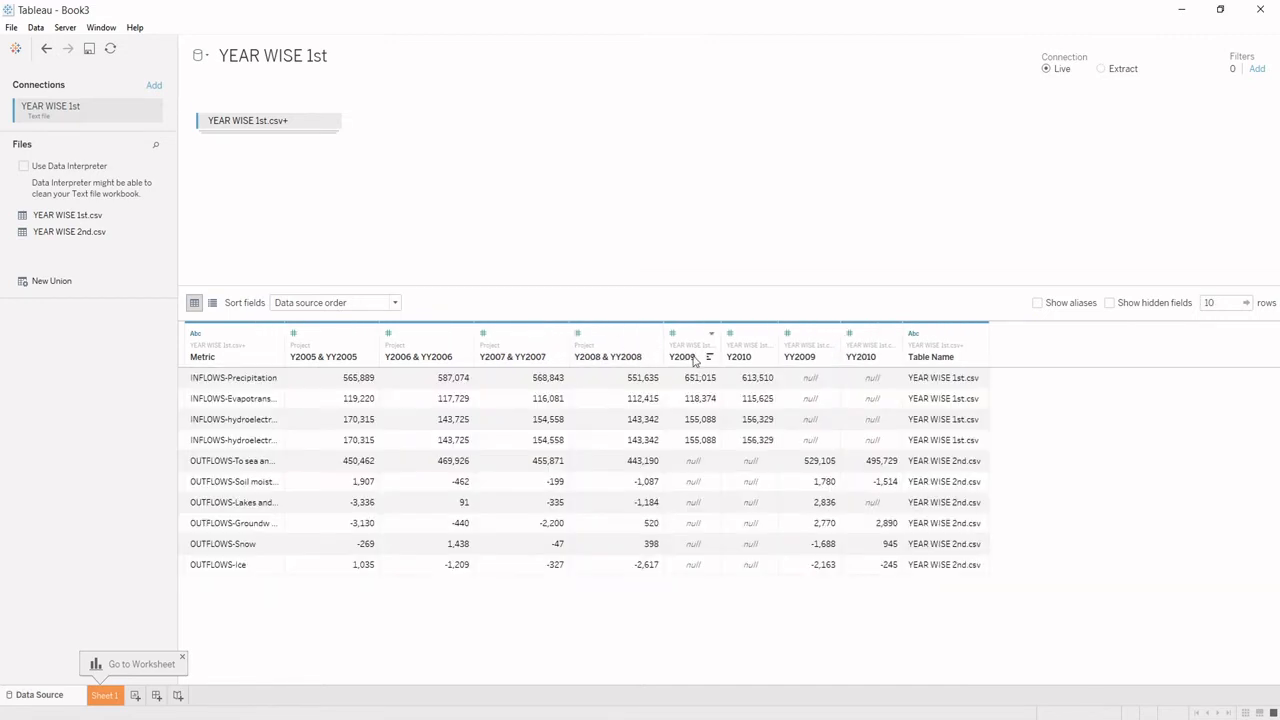
- Merge the mismatched fields Y2009 with YY2009 and Y2010 with YY2010
left_click(695, 360)
left_click(810, 363, "ctrl")
left_click(830, 333)
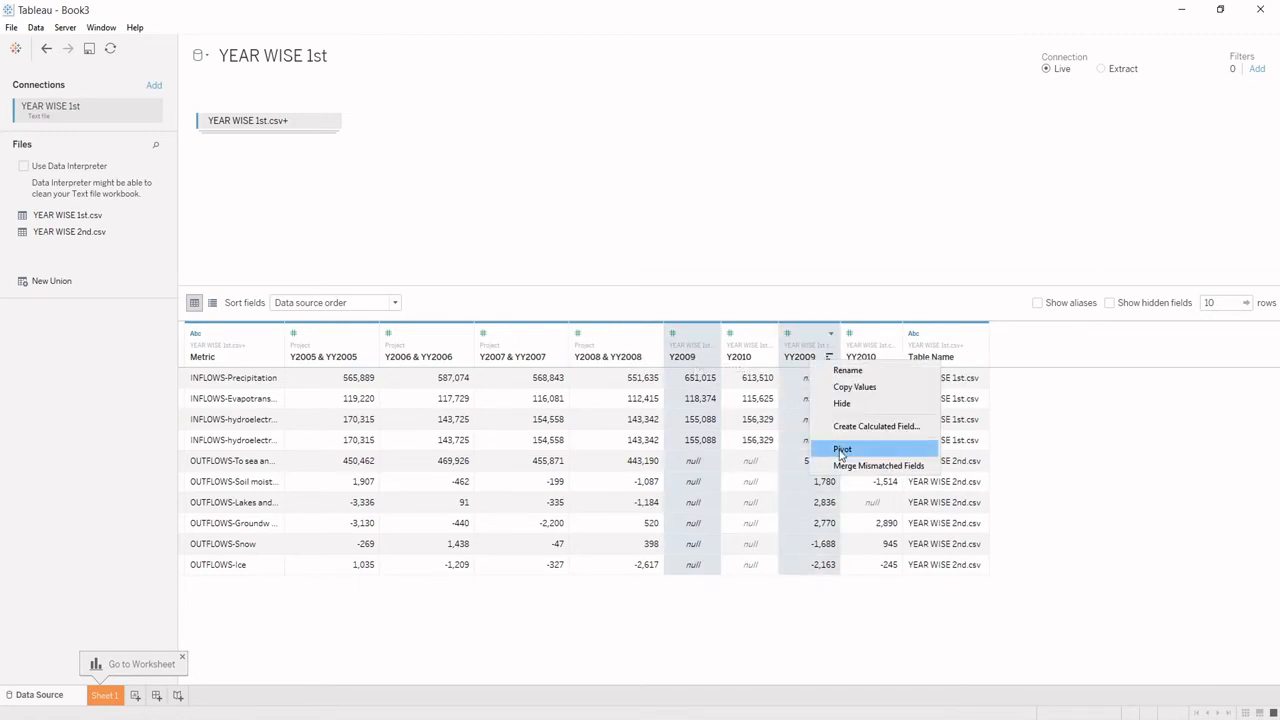
left_click(823, 464)
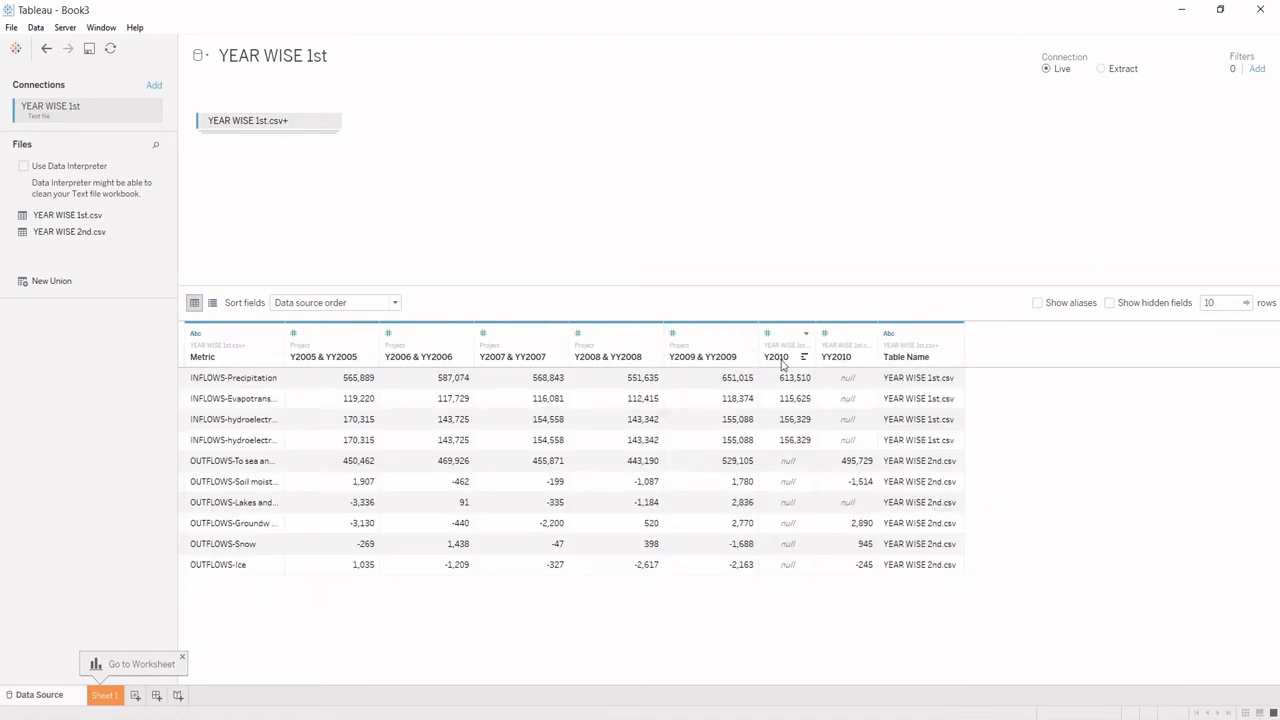
left_click(777, 357)
left_click(836, 357, "ctrl")
left_click(868, 333)
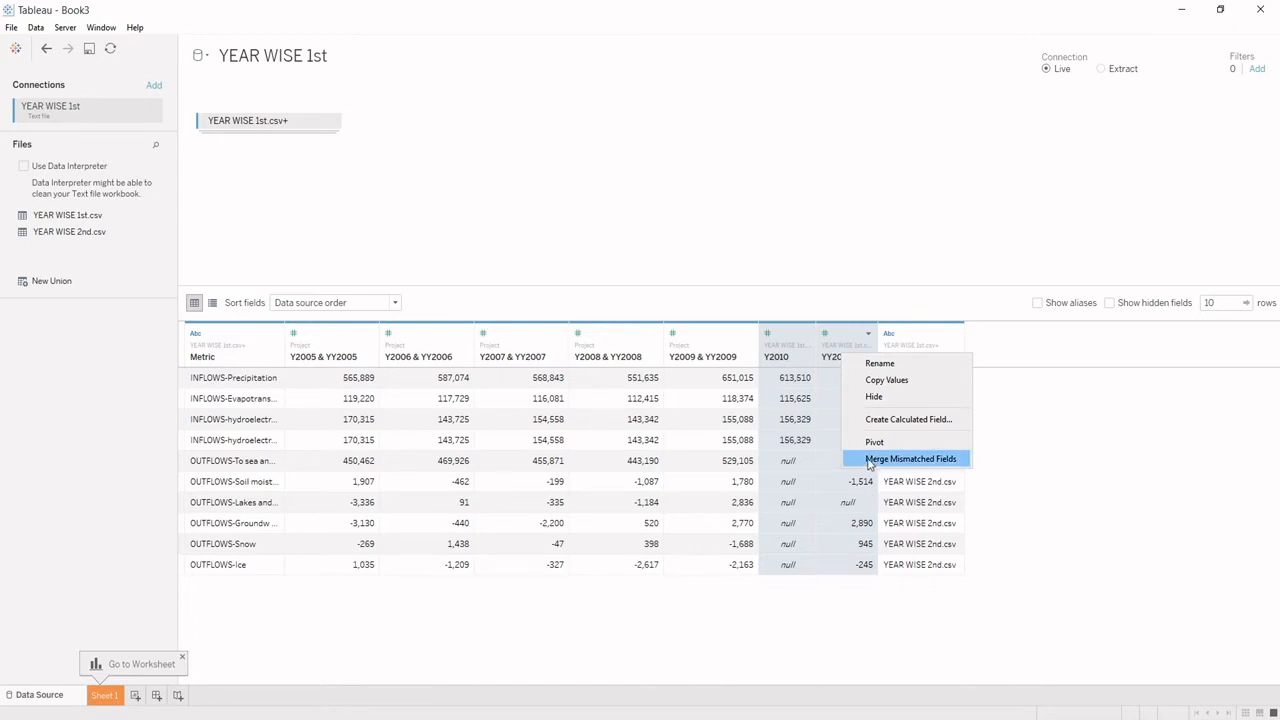
left_click(870, 460)
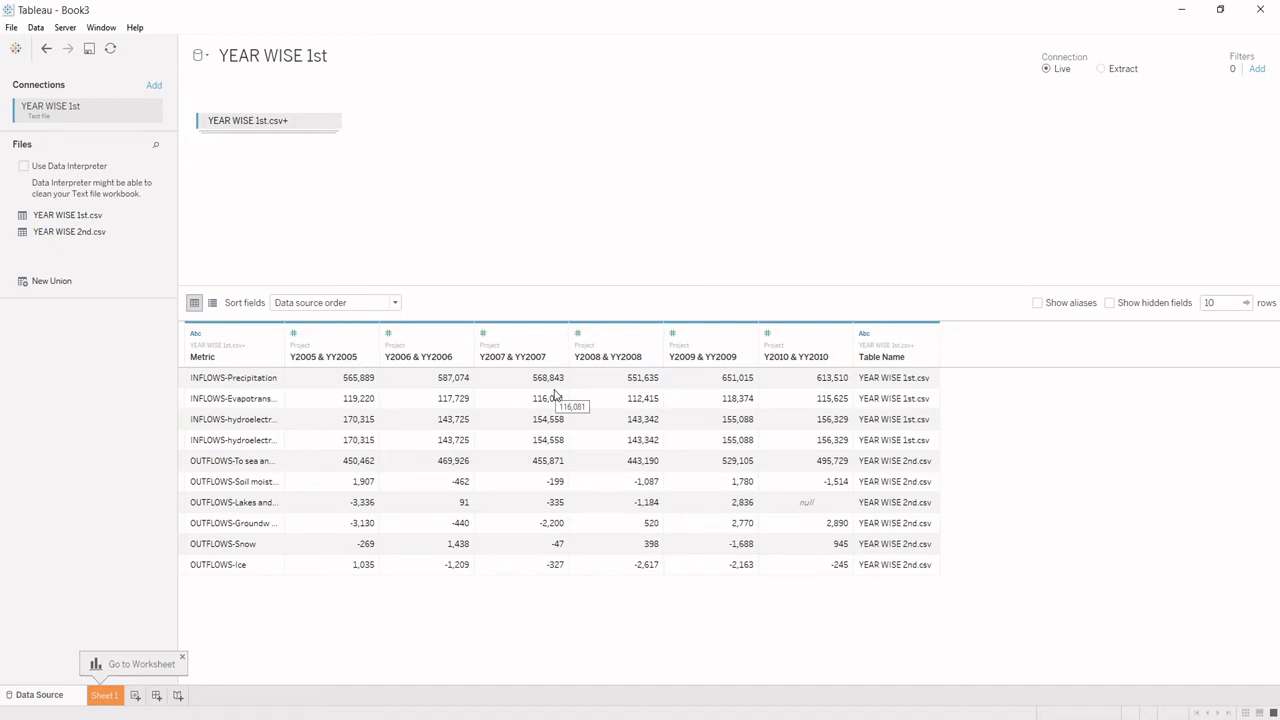
- Rename the first three merged year fields to 2005, 2006 and 2007
double_click(321, 357)
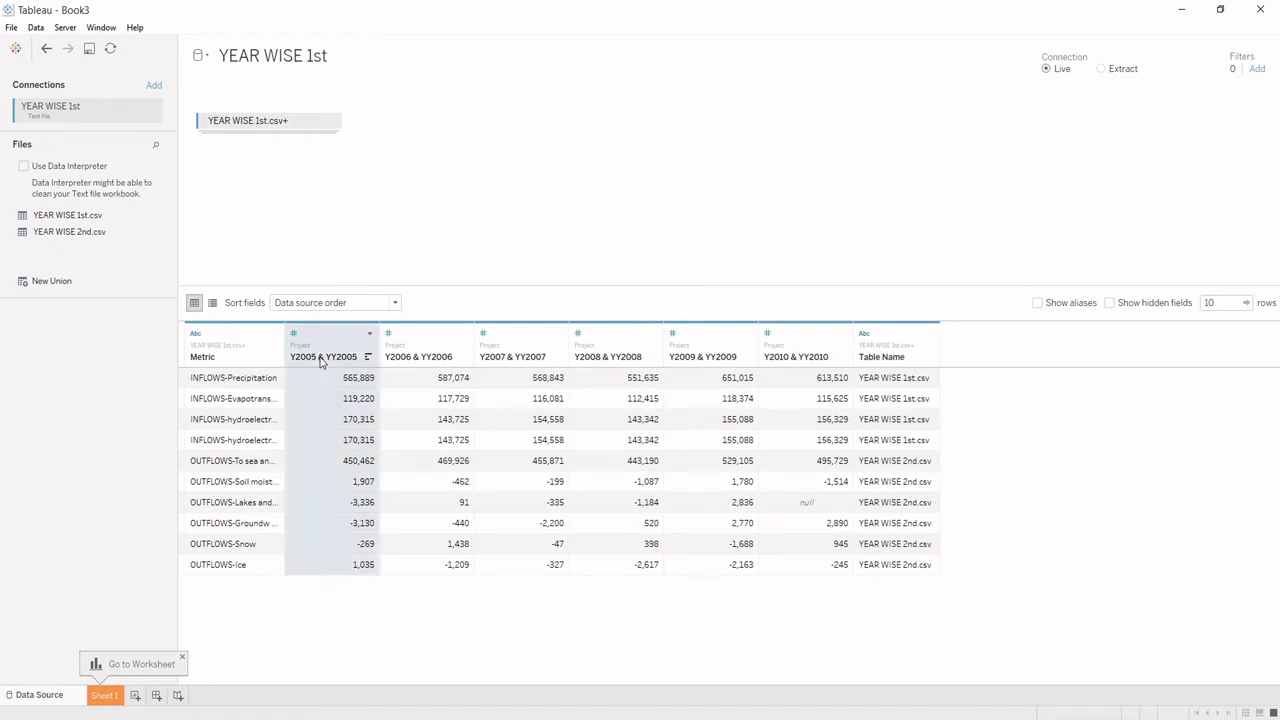
type("2005")
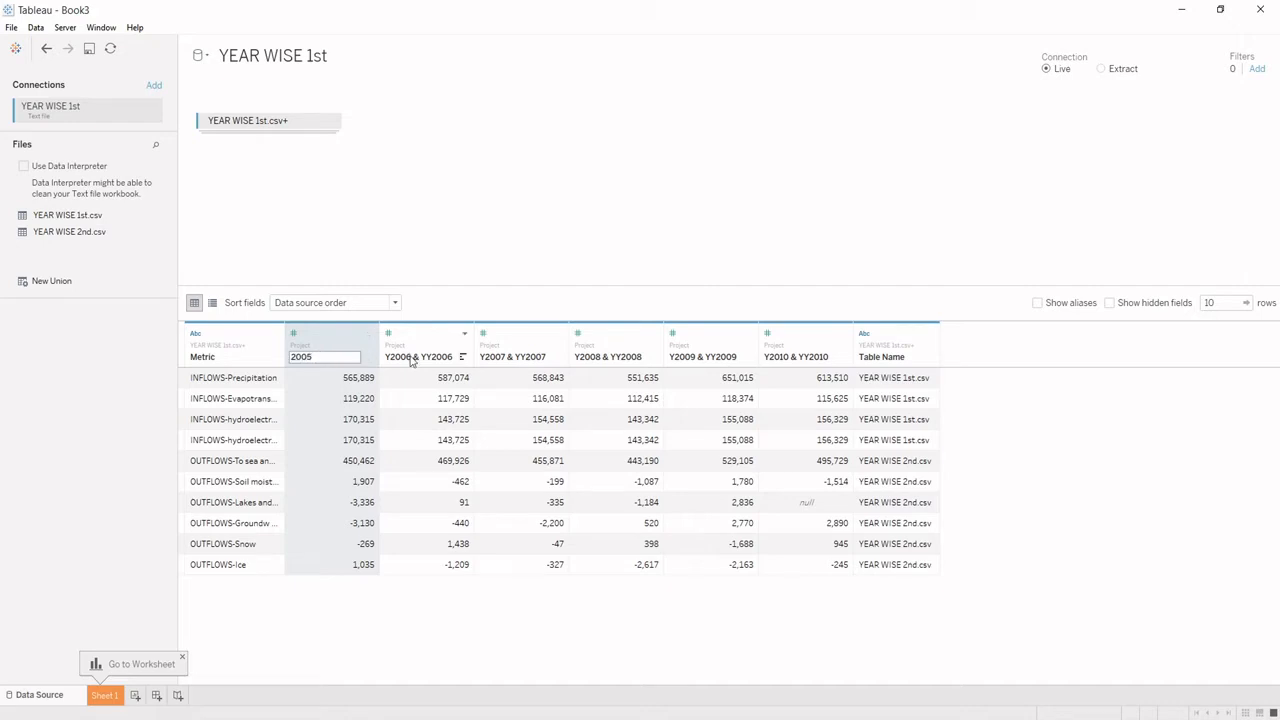
key("Return")
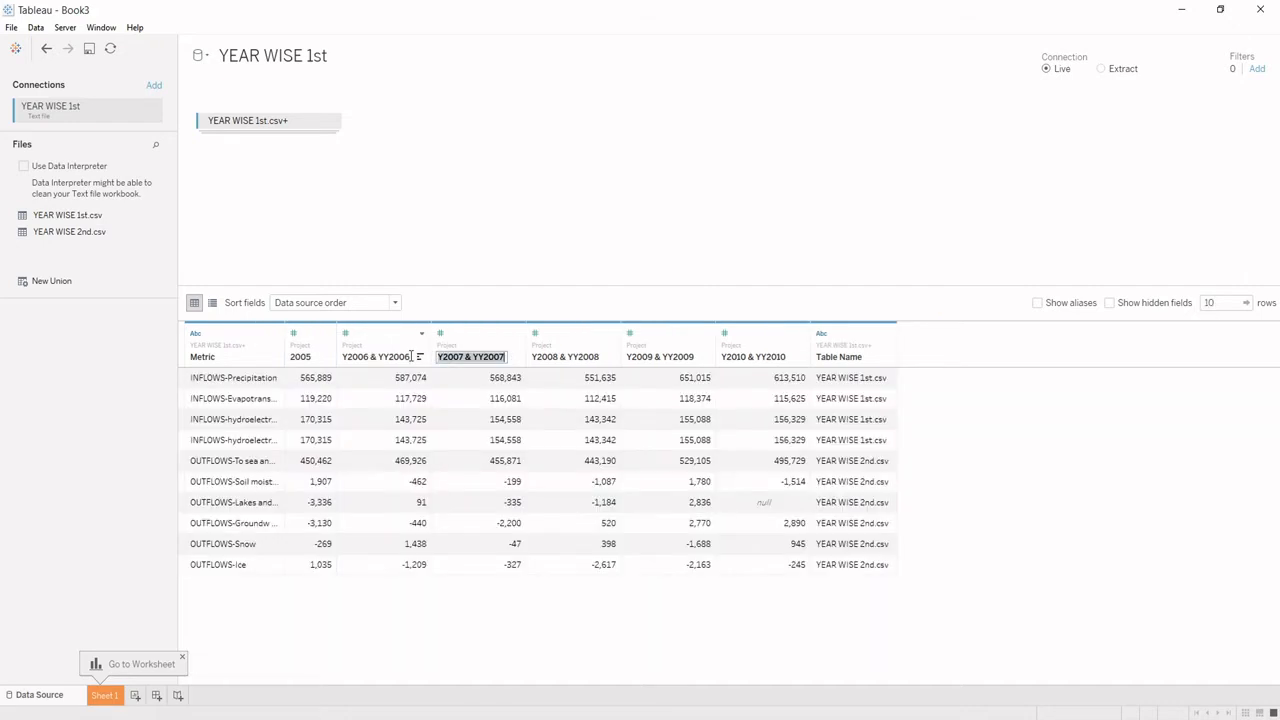
double_click(376, 357)
type("2006")
key("Return")
double_click(430, 358)
type("2007")
- Rename the remaining three merged year fields to 2008, 2009 and 2010
double_click(521, 357)
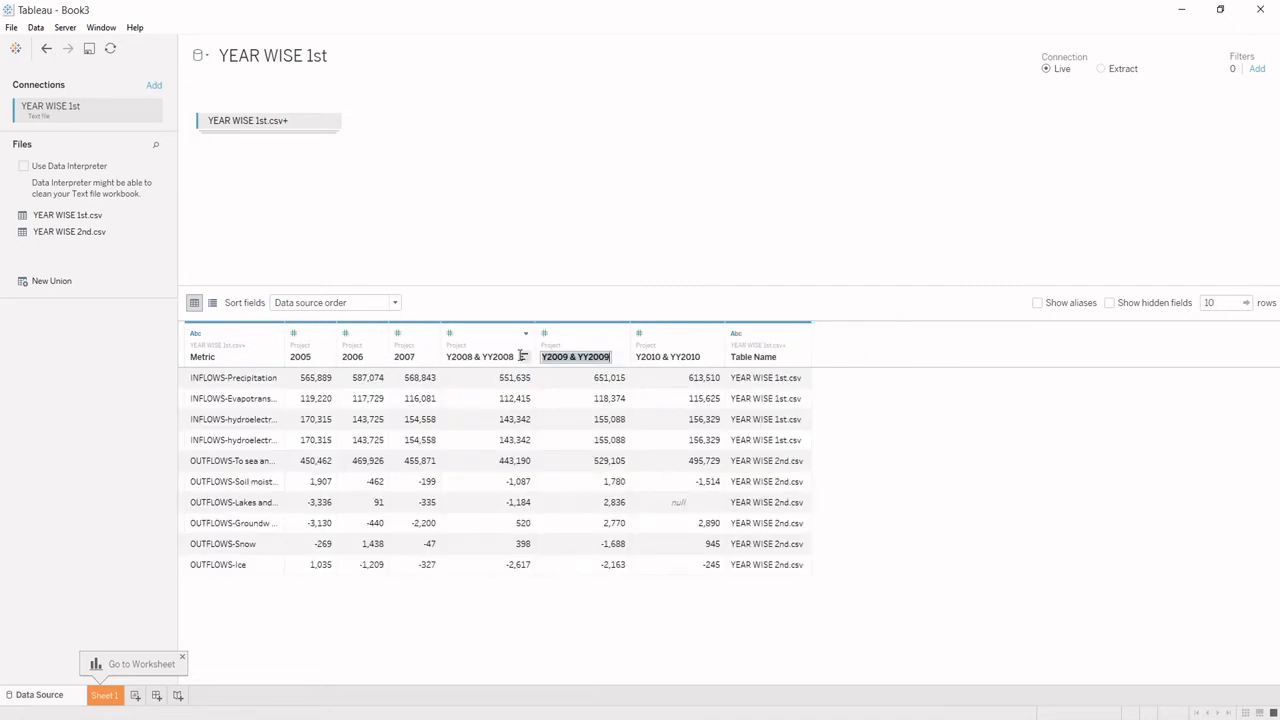
double_click(494, 359)
type("2008")
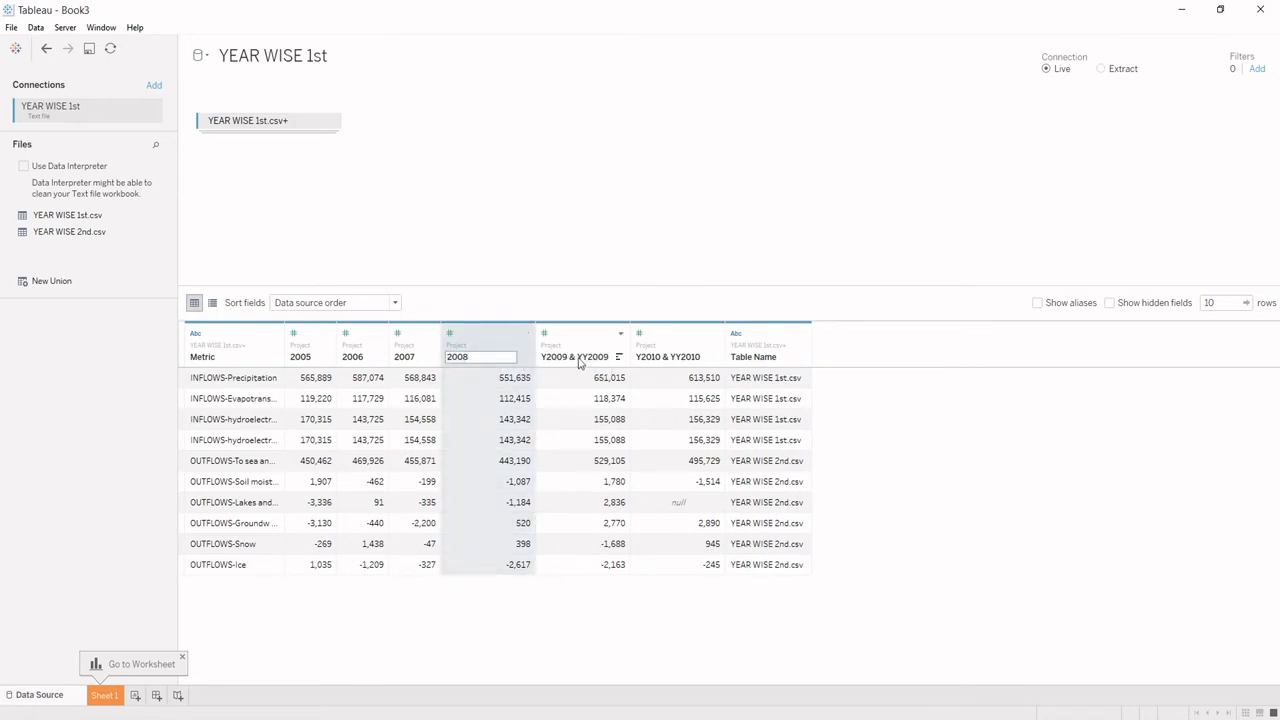
key("Return")
double_click(518, 357)
type("2009")
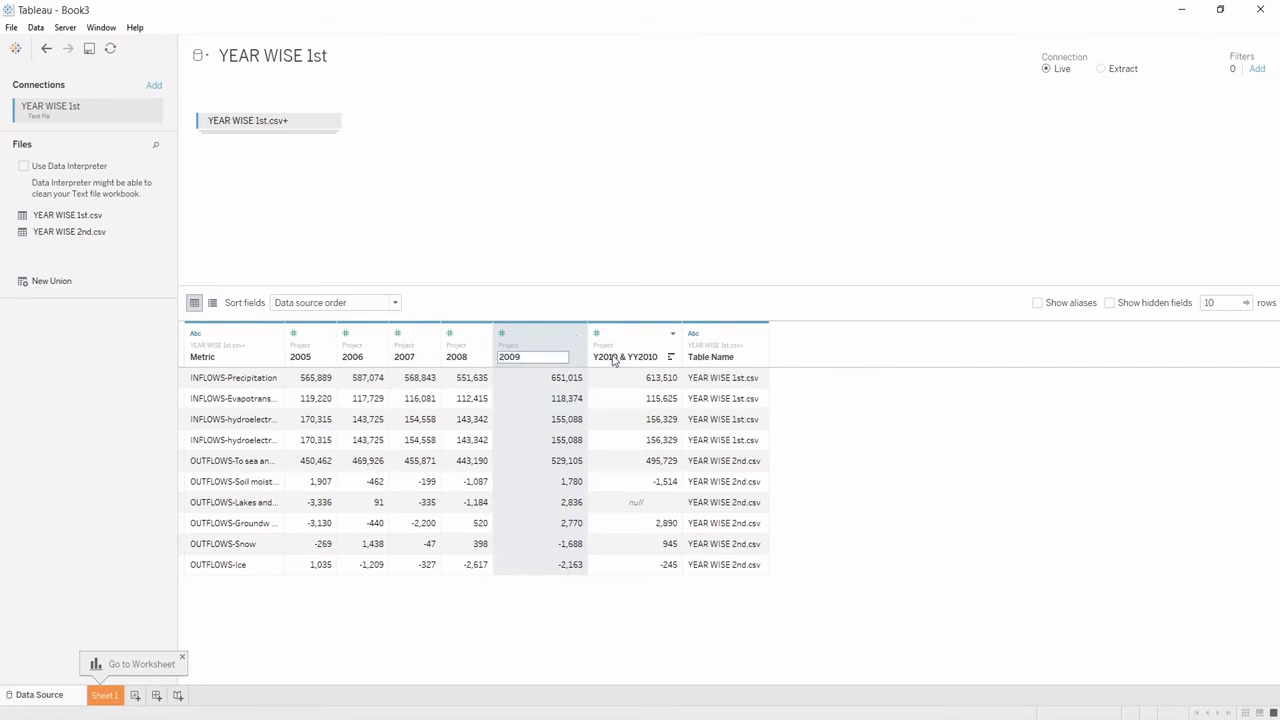
key("Return")
double_click(591, 357)
type("2010")
key("Return")
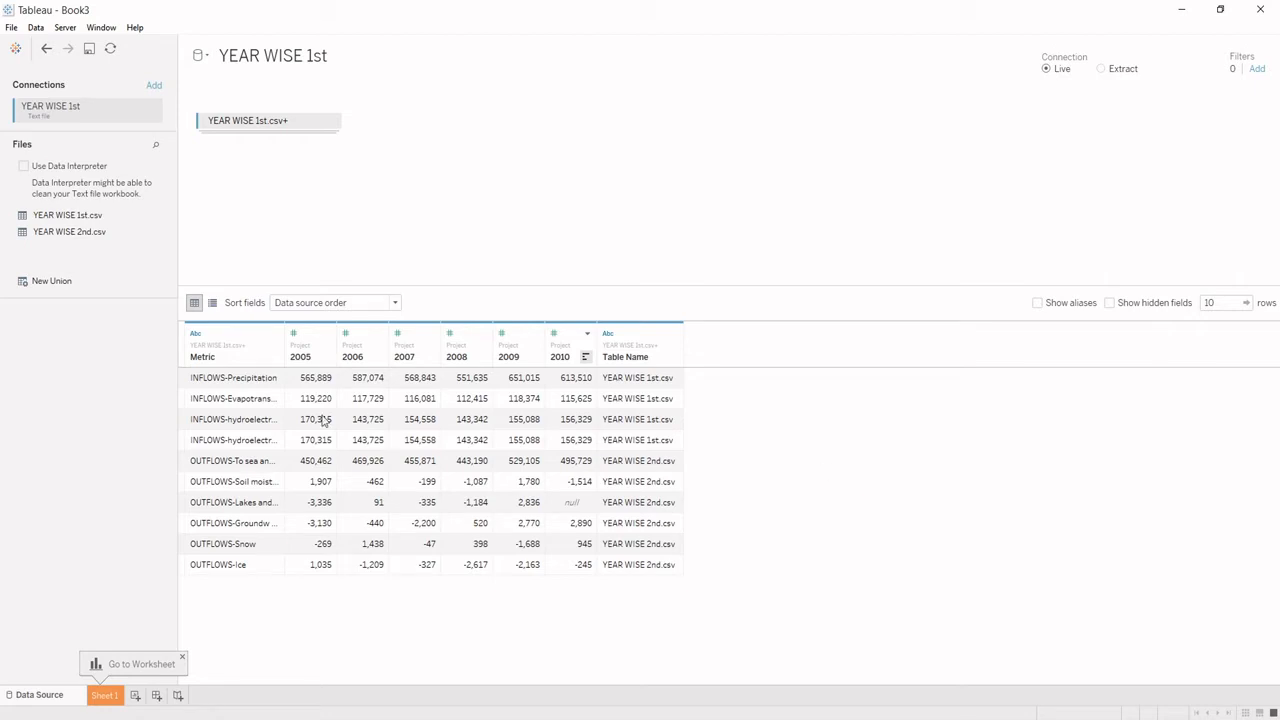
- Widen the Metric column slightly and check the source file of each row in the Table Name column
left_click(215, 360)
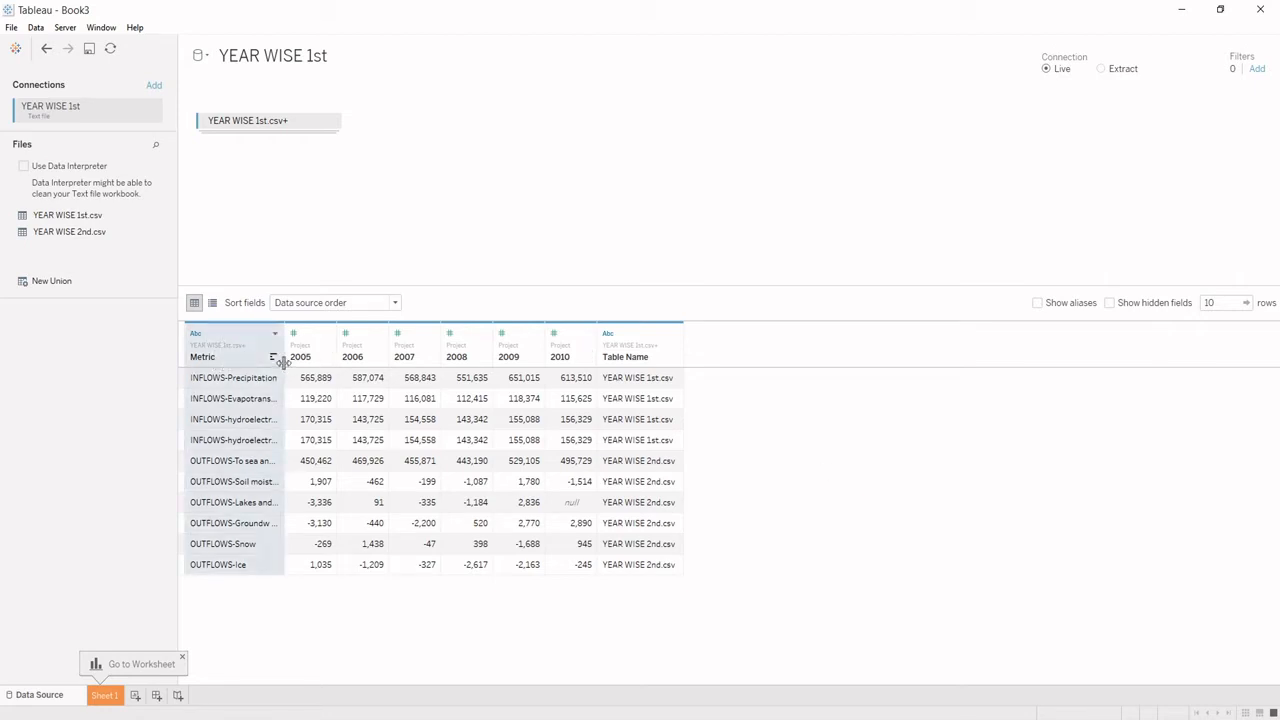
mouse_move(286, 360)
left_mouse_down()
mouse_move(310, 360)
mouse_move(299, 358)
left_mouse_up()
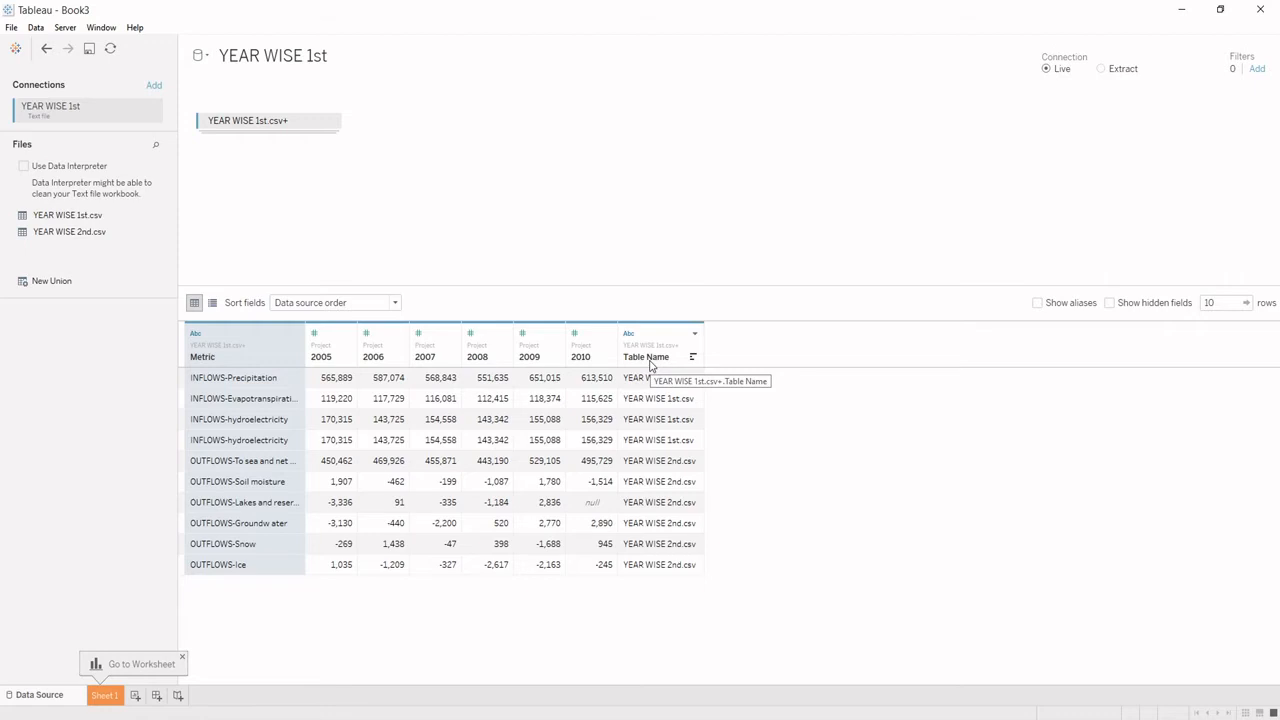
left_click(650, 366)
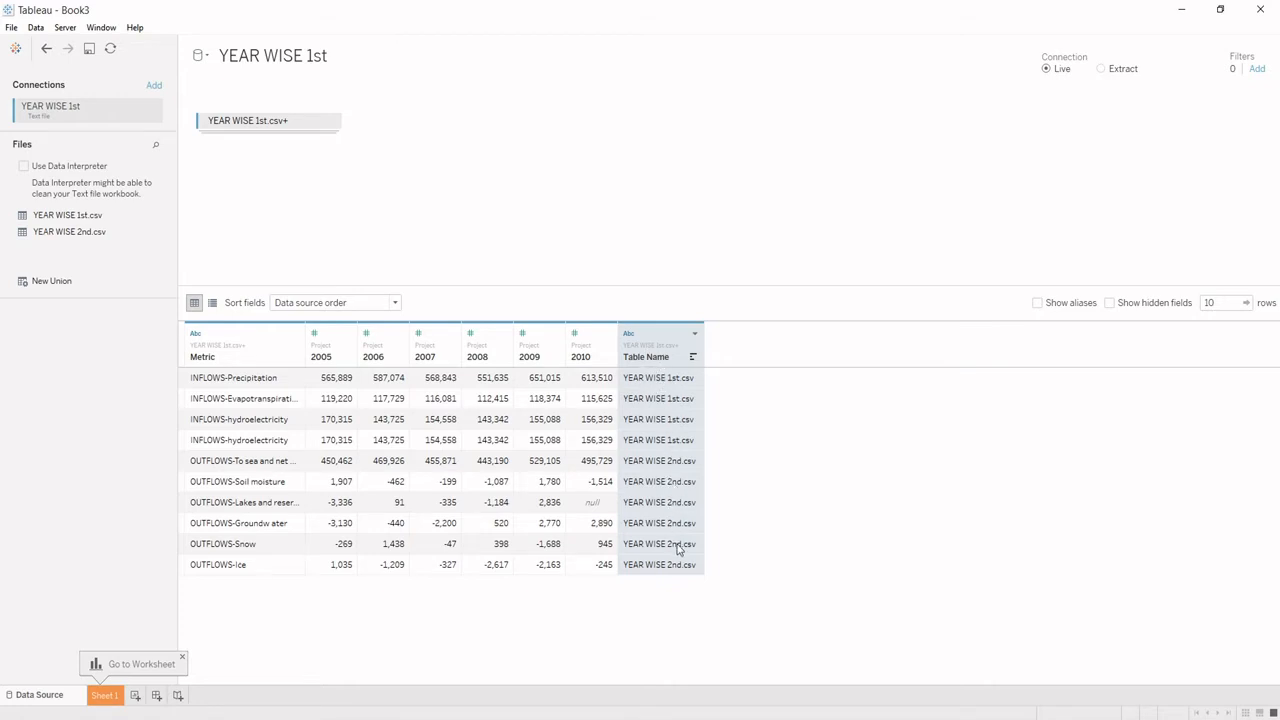
left_click(492, 460)
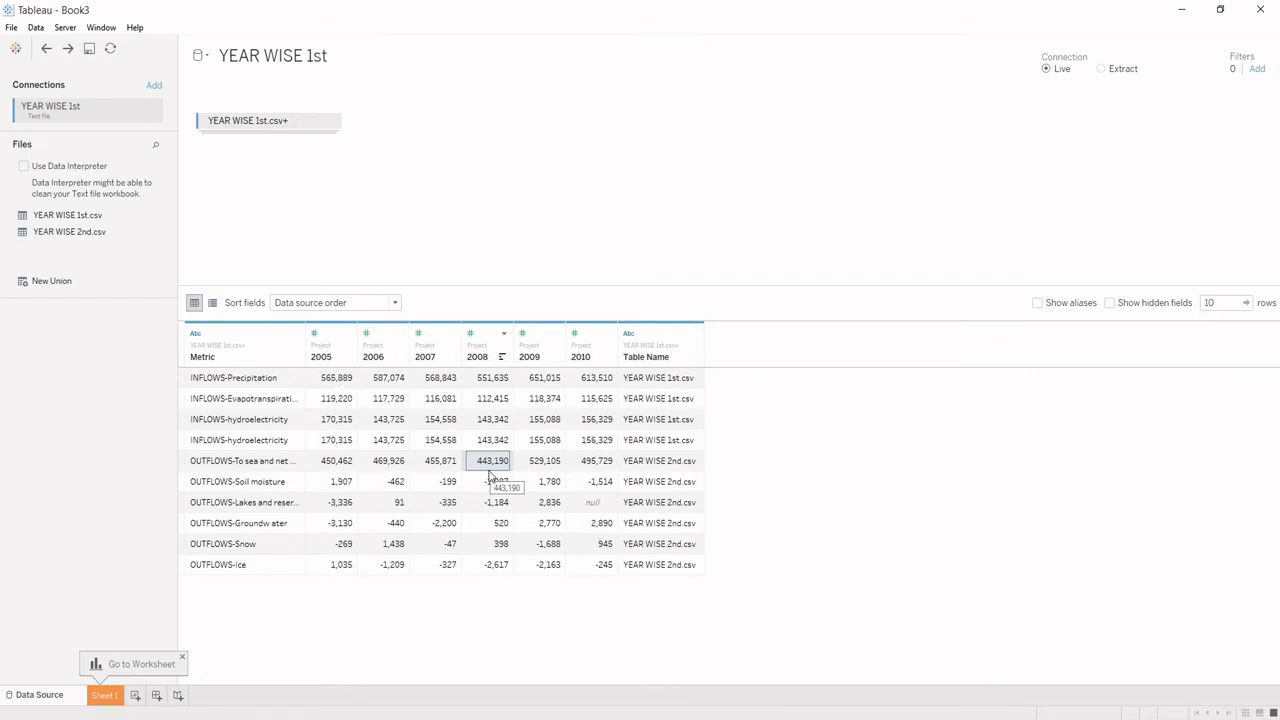
- Pivot the six year fields 2005 through 2010 into field names and field values
left_click(332, 366)
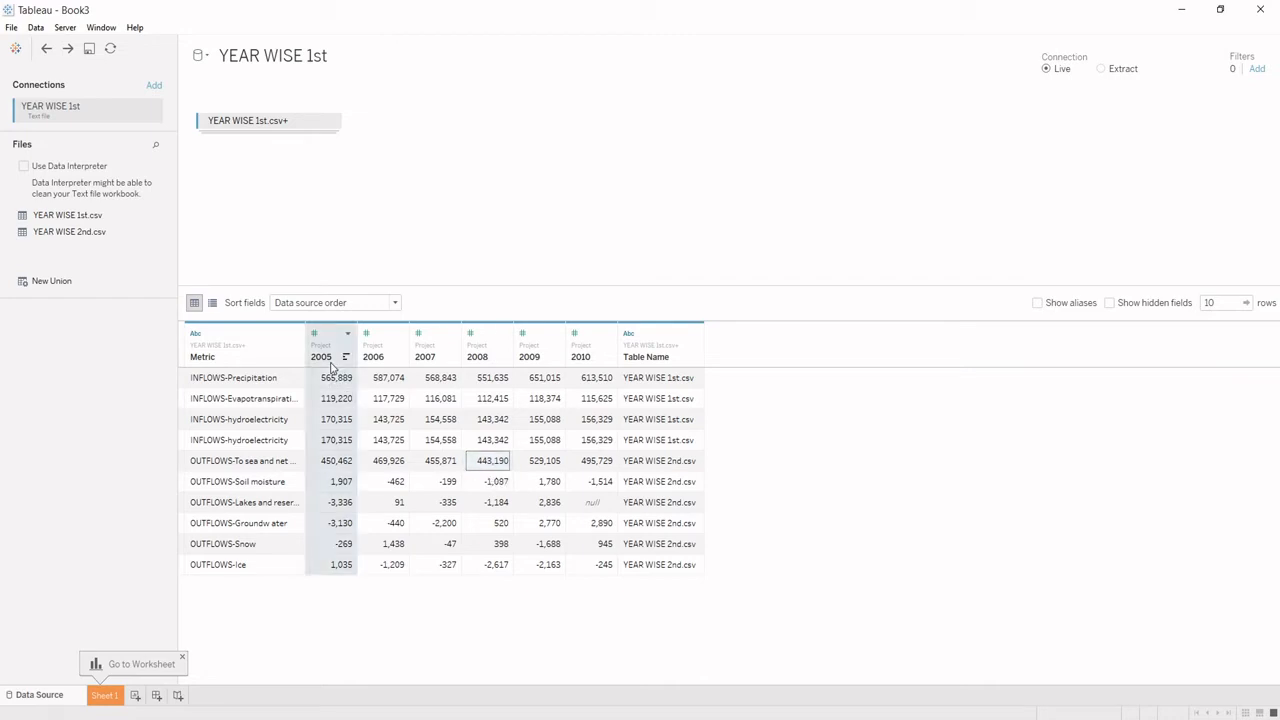
left_click(582, 368, "ctrl")
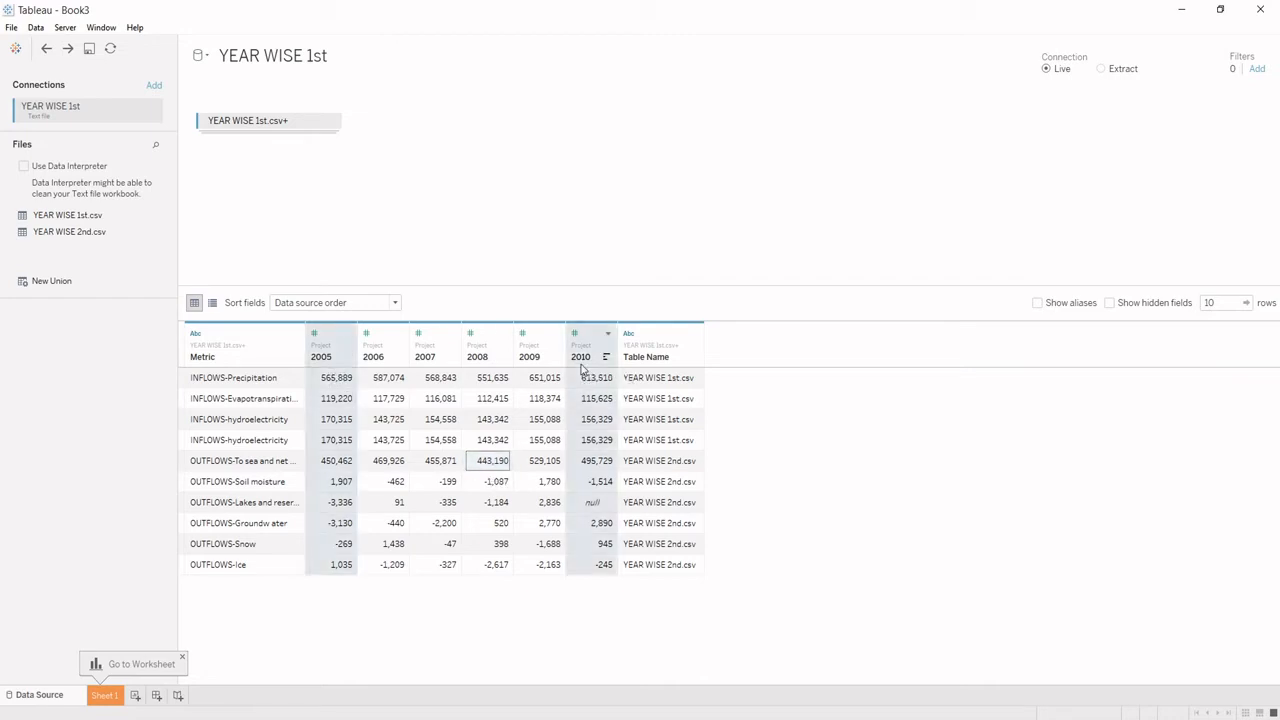
left_click(386, 362, "shift")
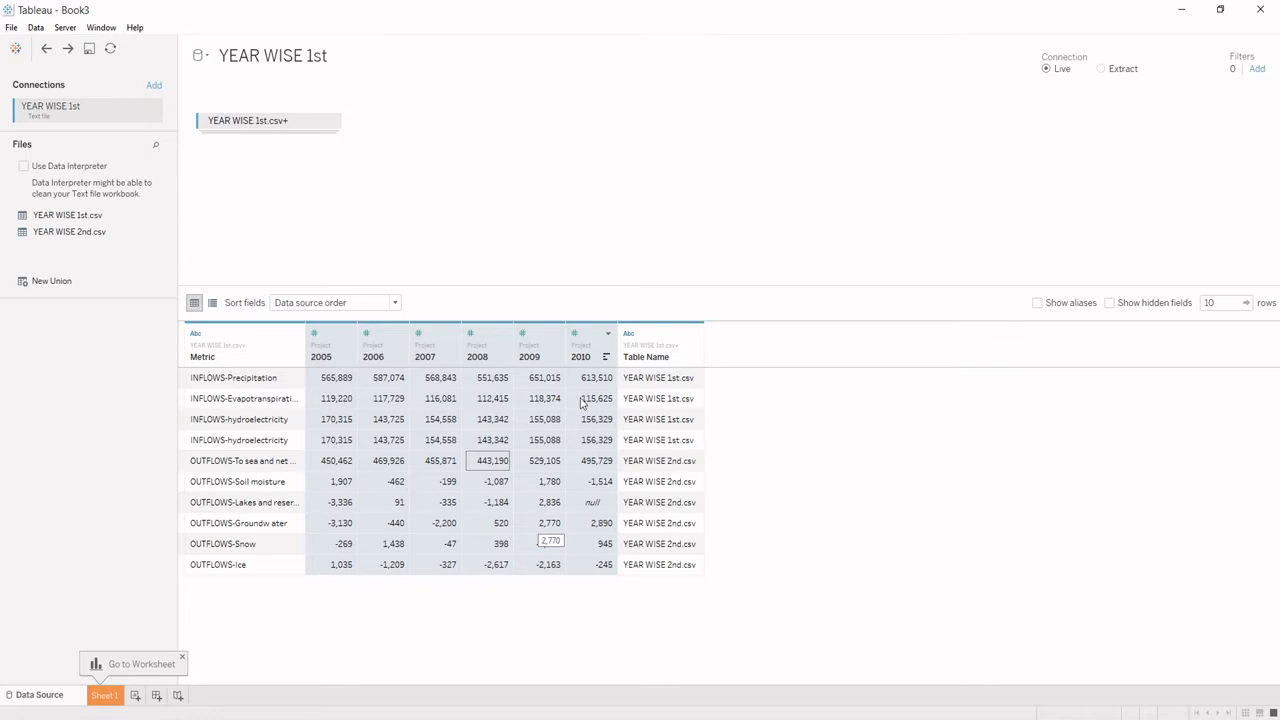
right_click(591, 344)
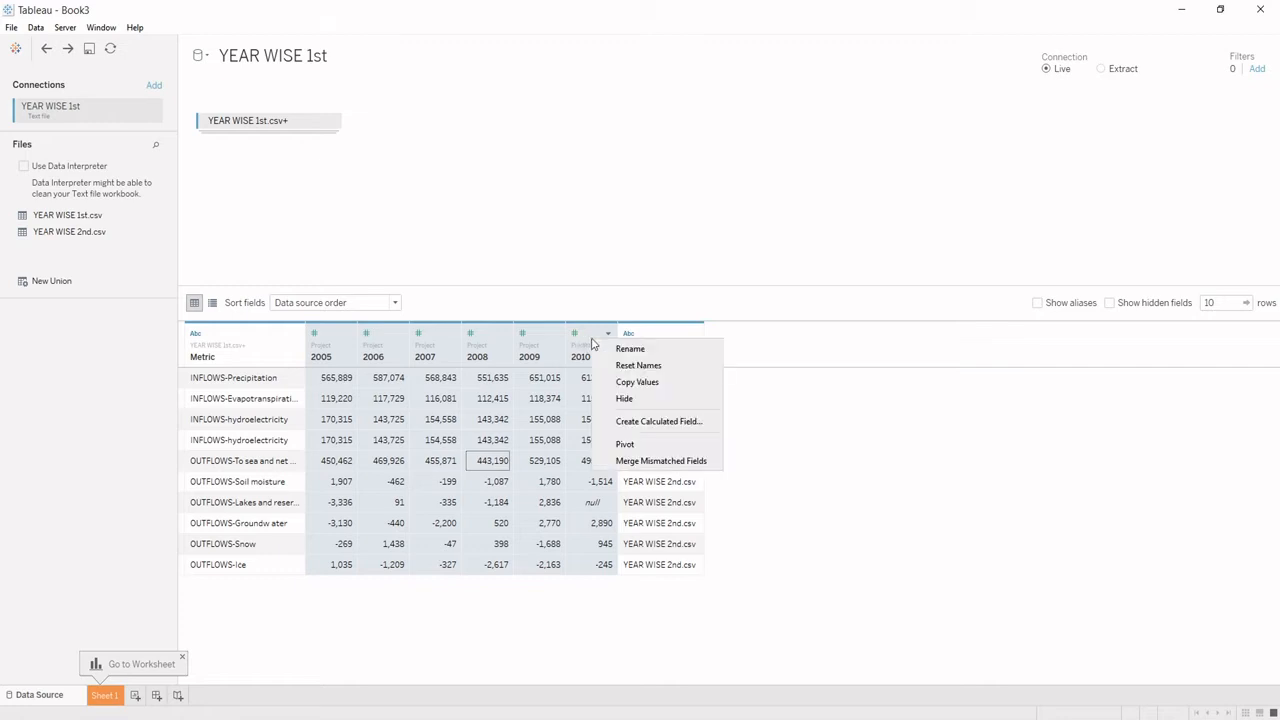
left_click(622, 445)
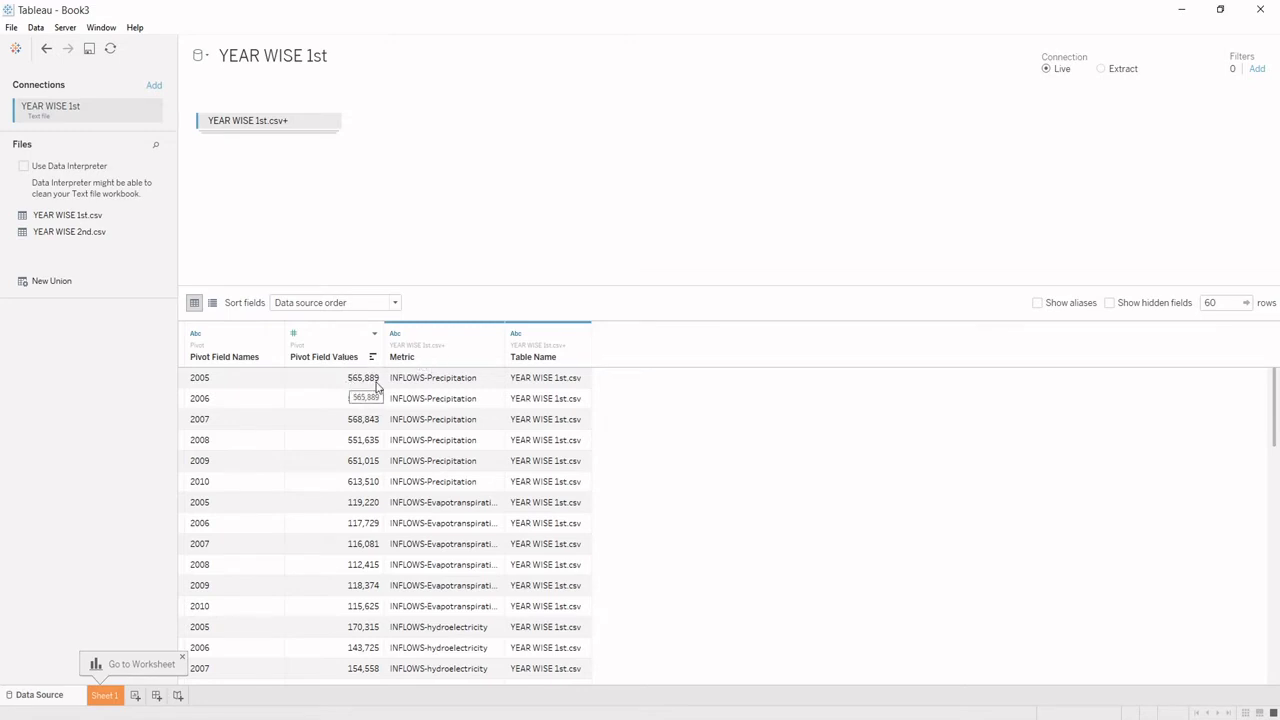
left_click(47, 50)
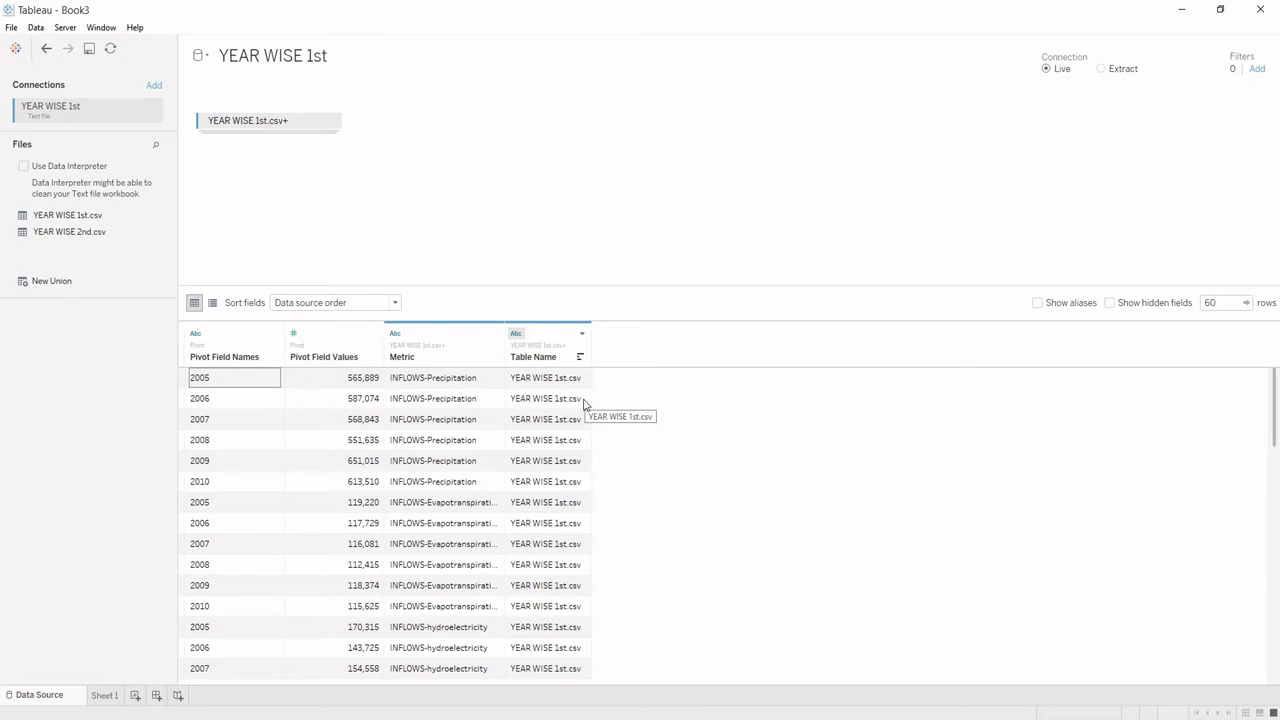
- Check the data types assigned to the Table Name, Metric and Pivot Field Values fields
left_click(515, 335)
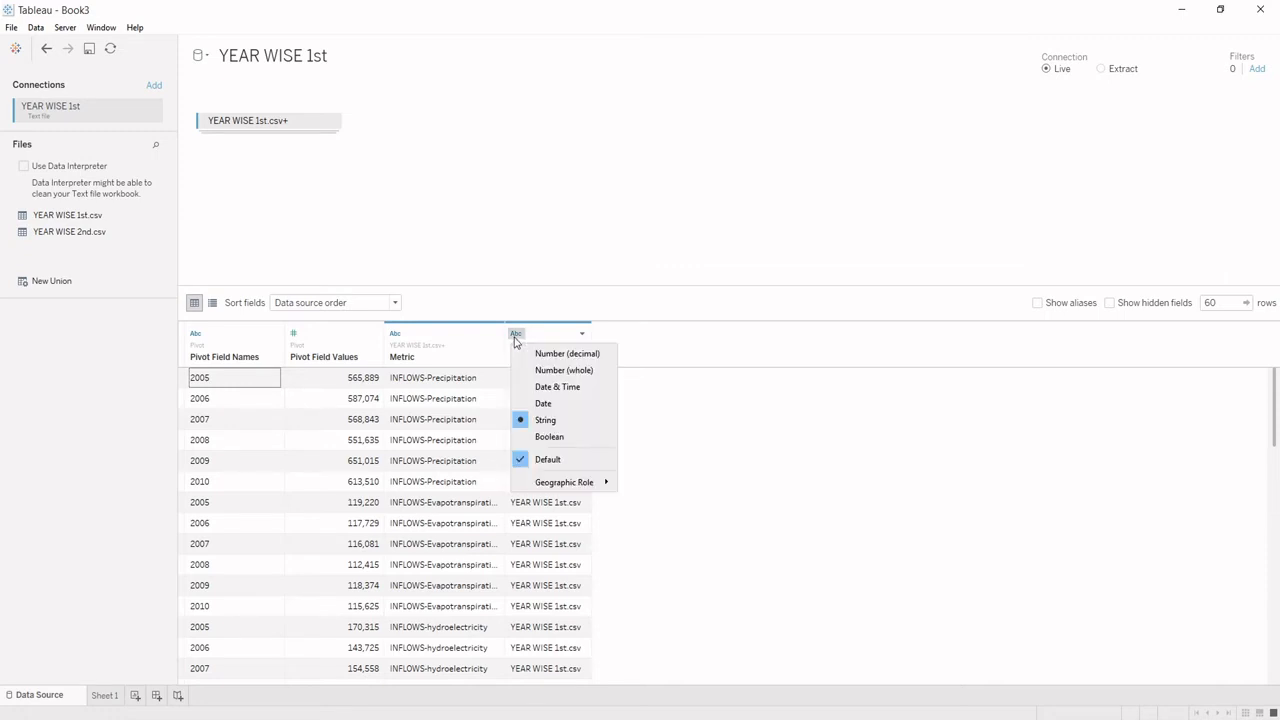
left_click(447, 355)
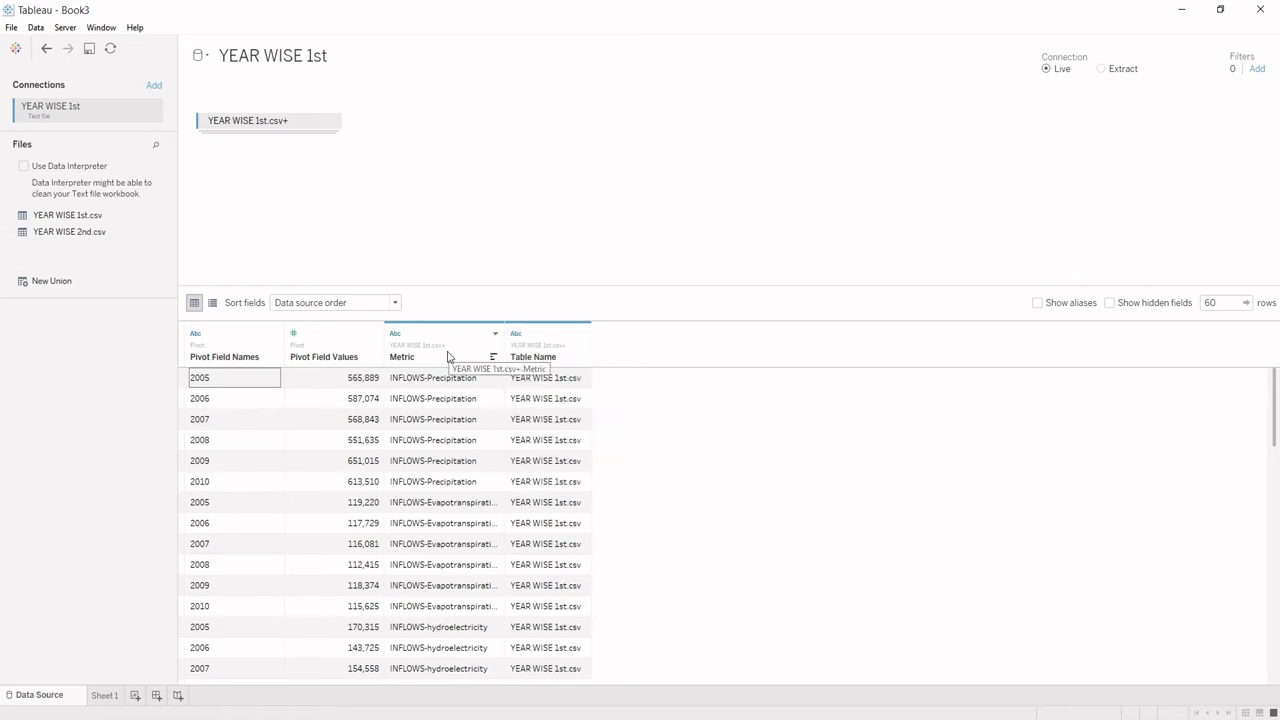
left_click(396, 334)
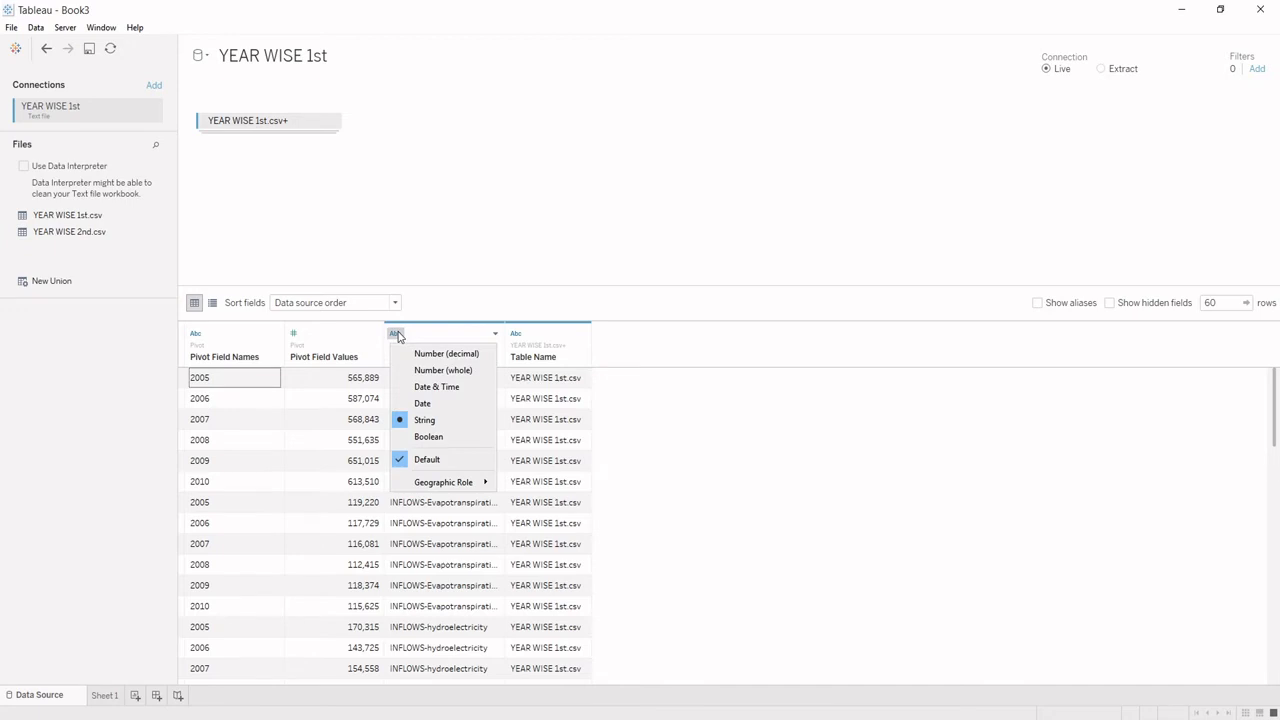
left_click(397, 335)
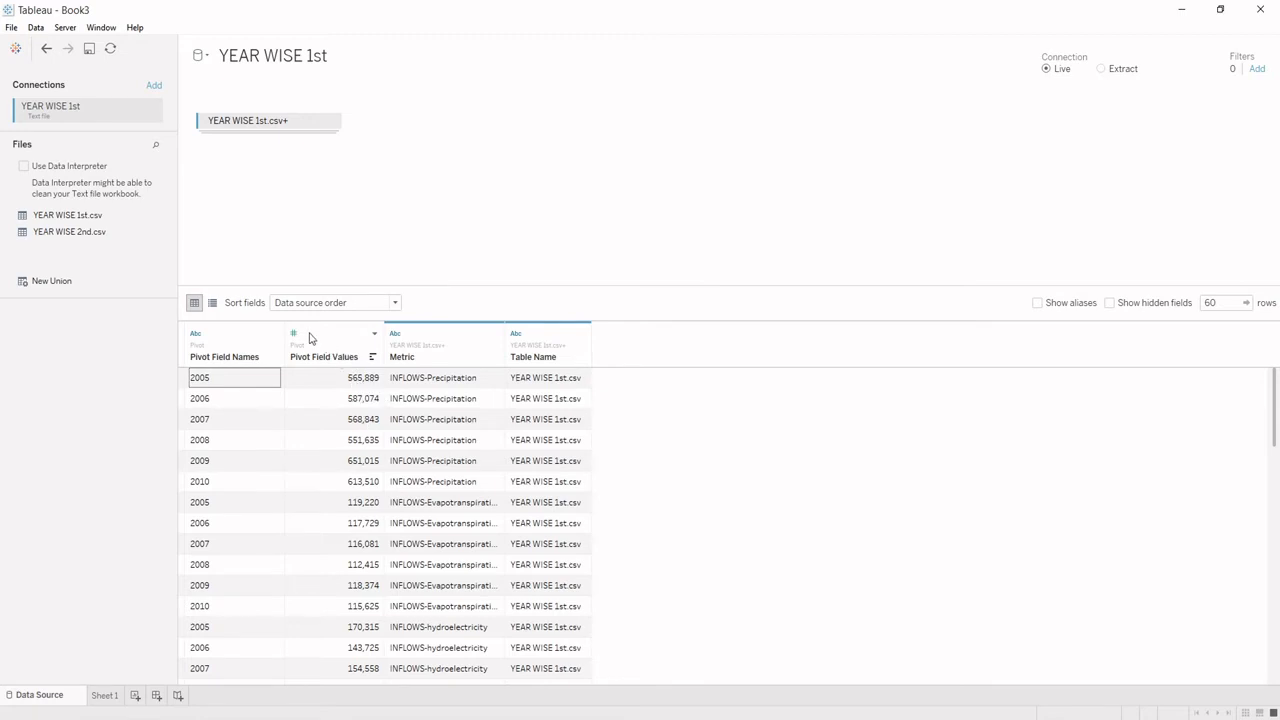
left_click(294, 334)
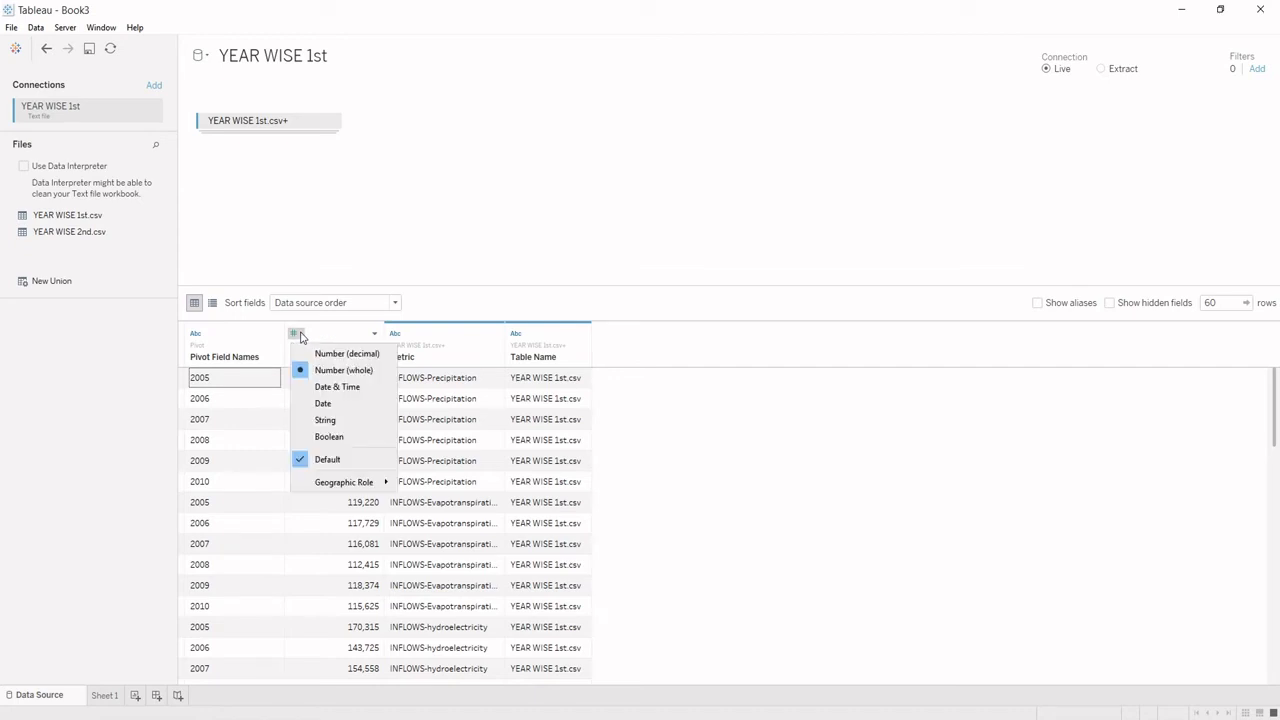
left_click(297, 334)
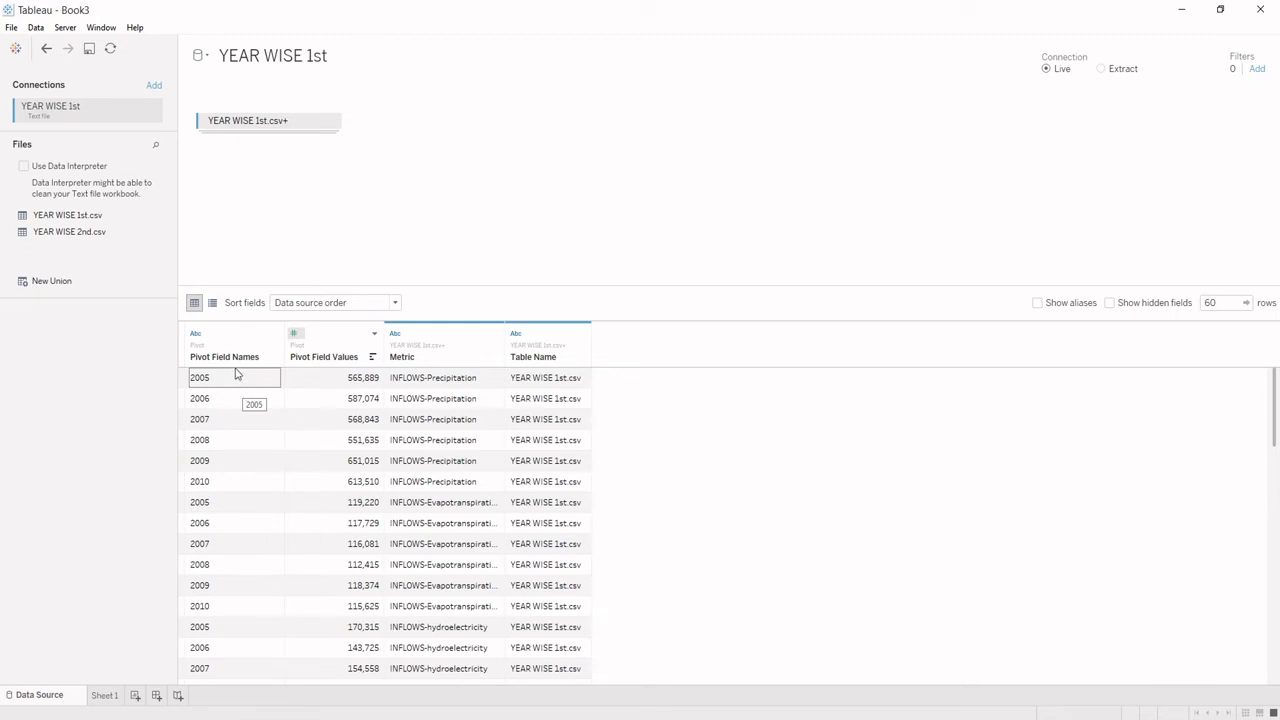
- Change the data type of the Pivot Field Names field to Date
left_click(196, 340)
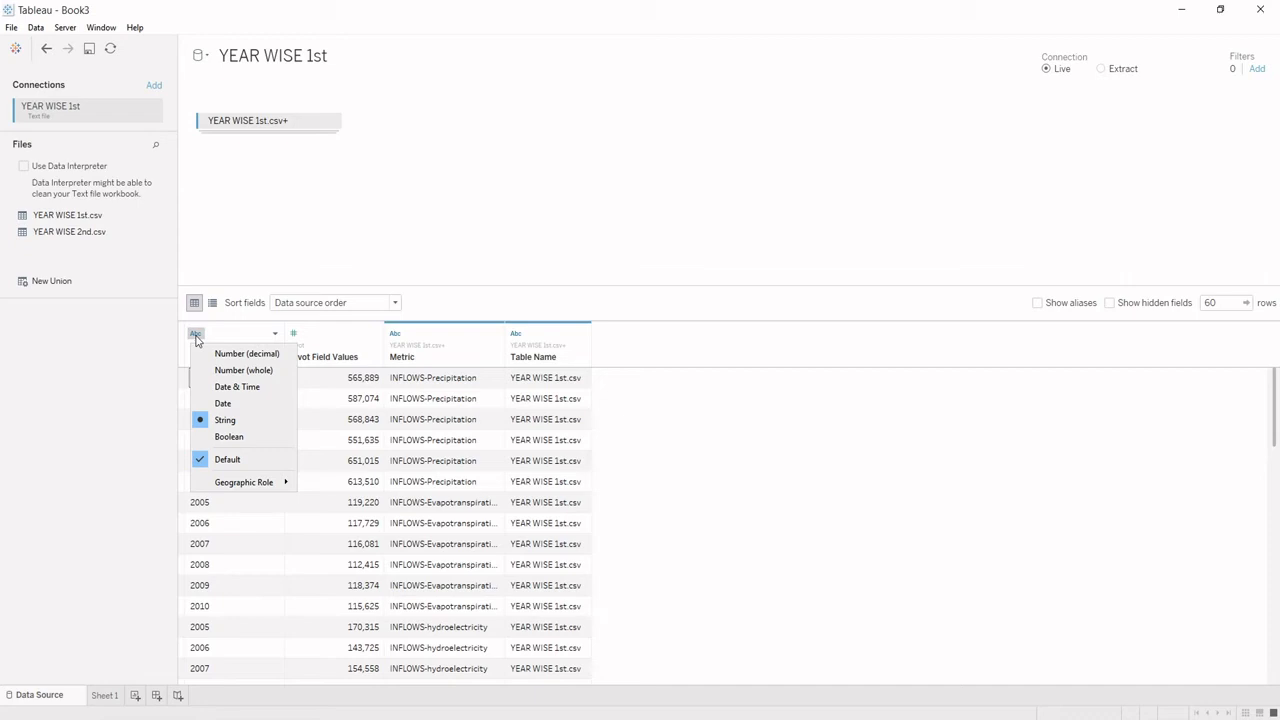
left_click(196, 338)
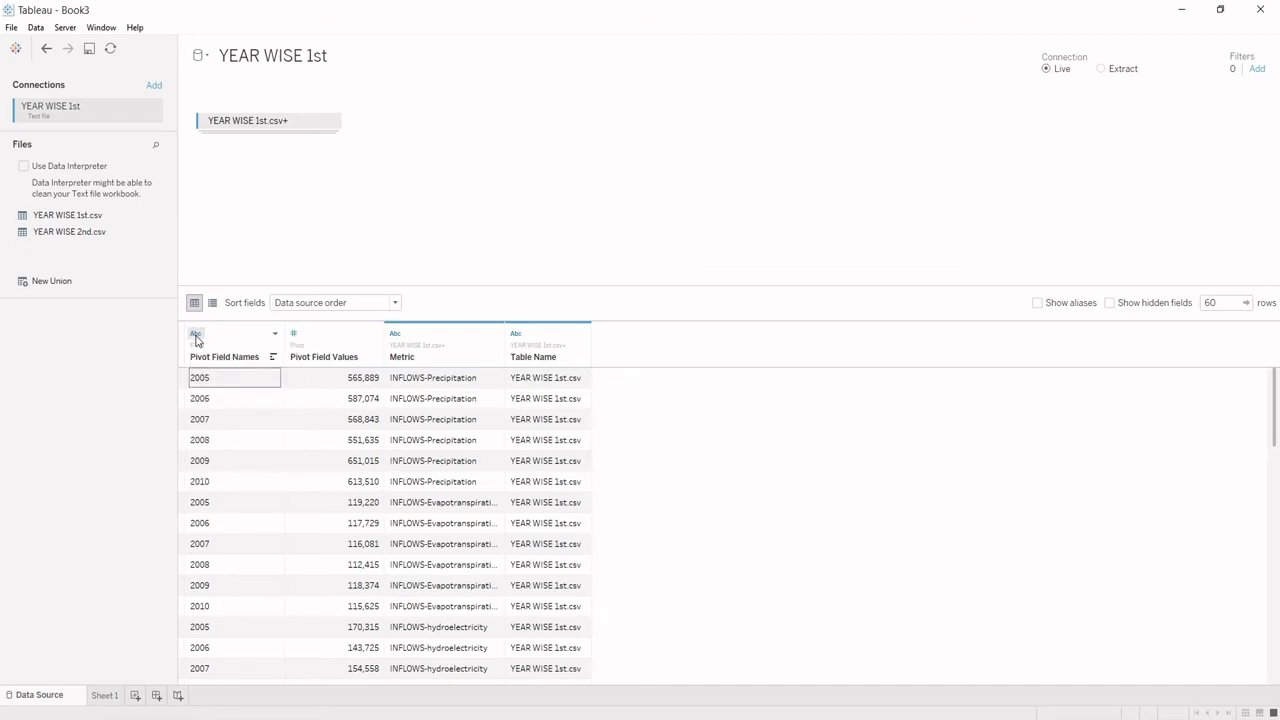
left_click(196, 338)
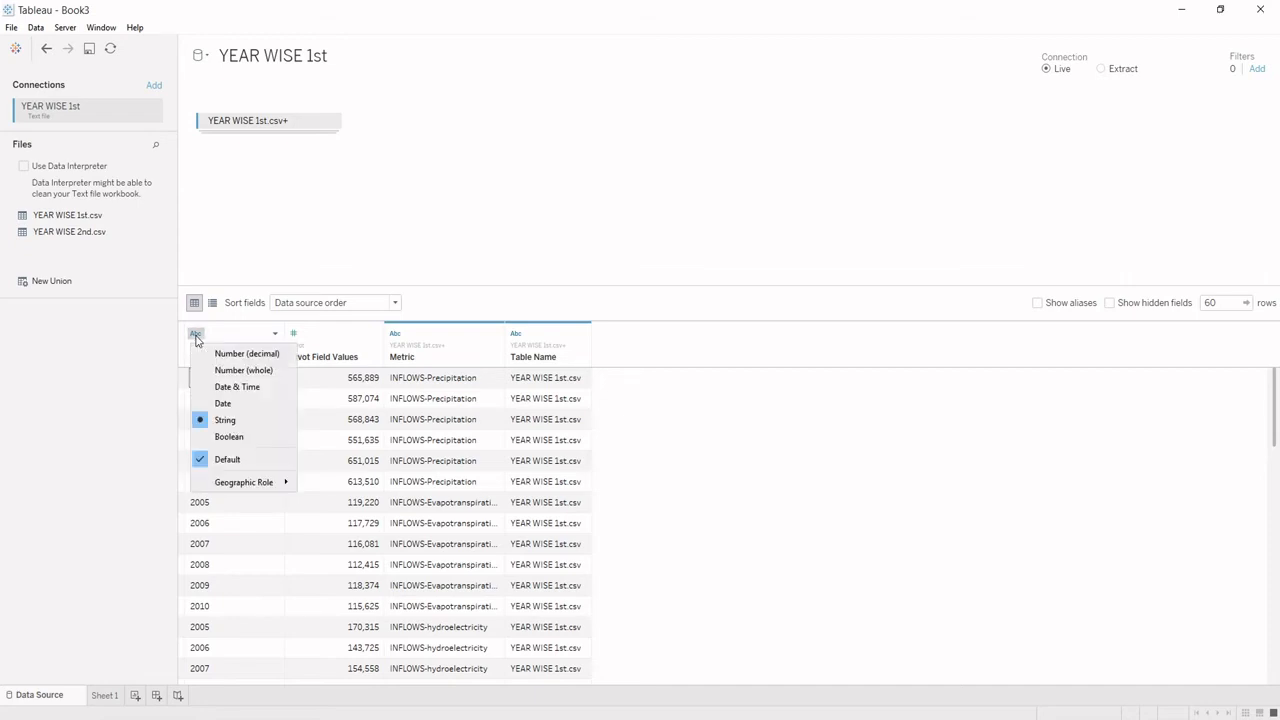
left_click(220, 406)
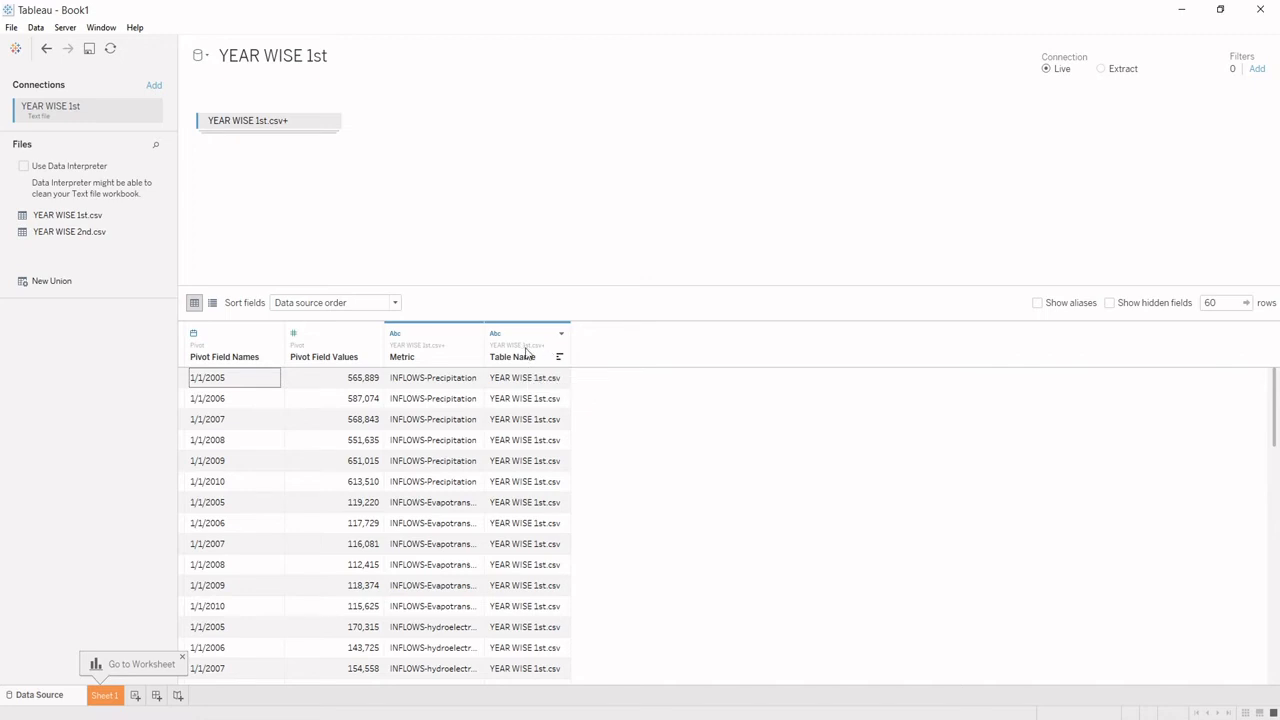
- Hide the Table Name field from the data source
right_click(525, 352)
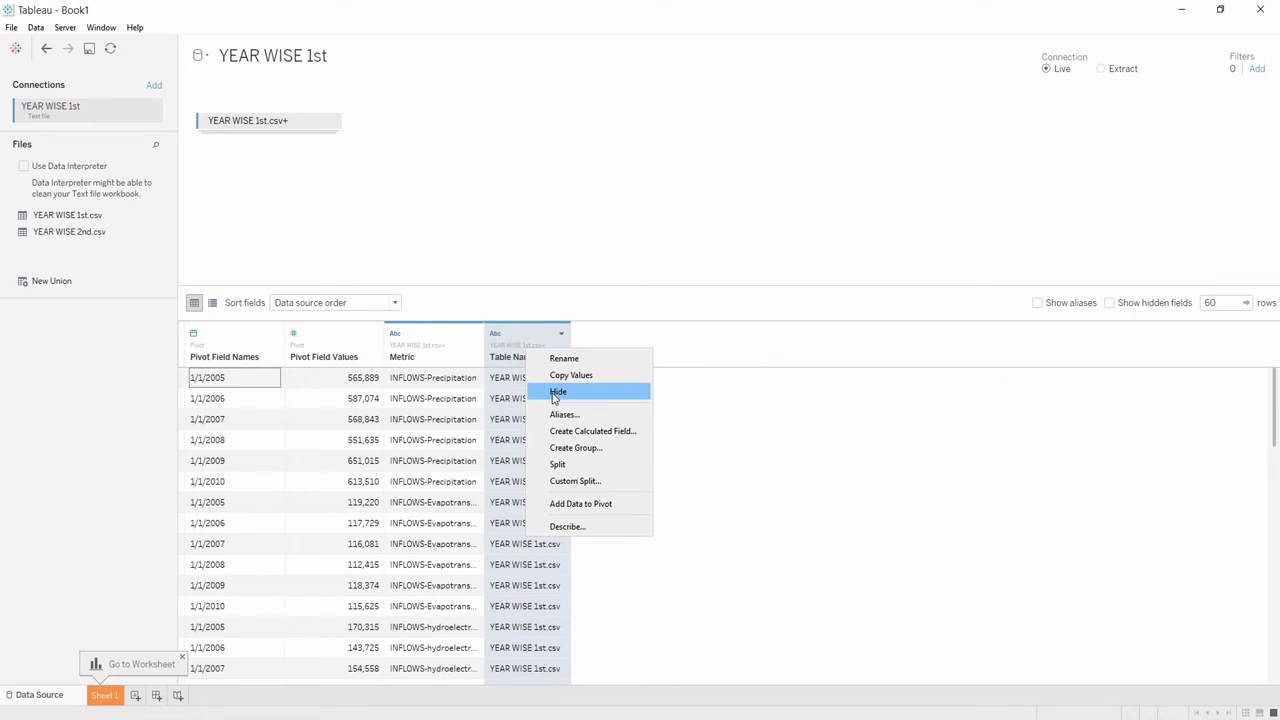
left_click(513, 360)
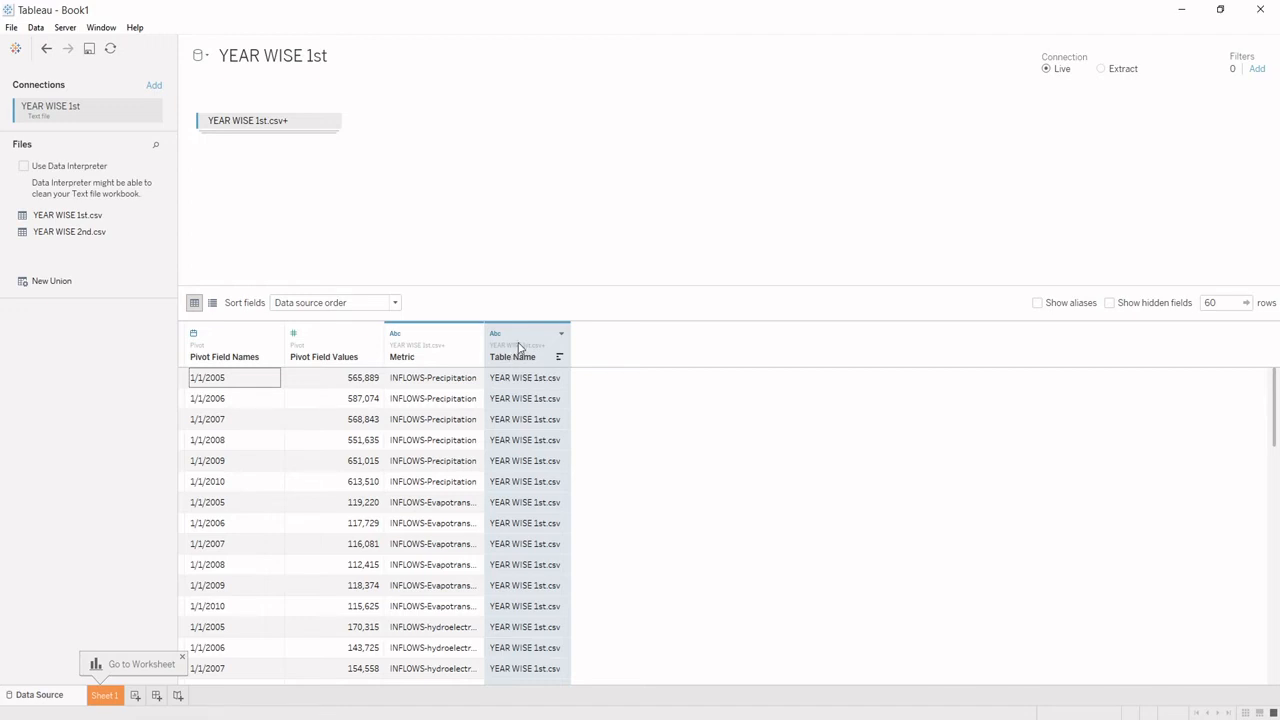
right_click(518, 347)
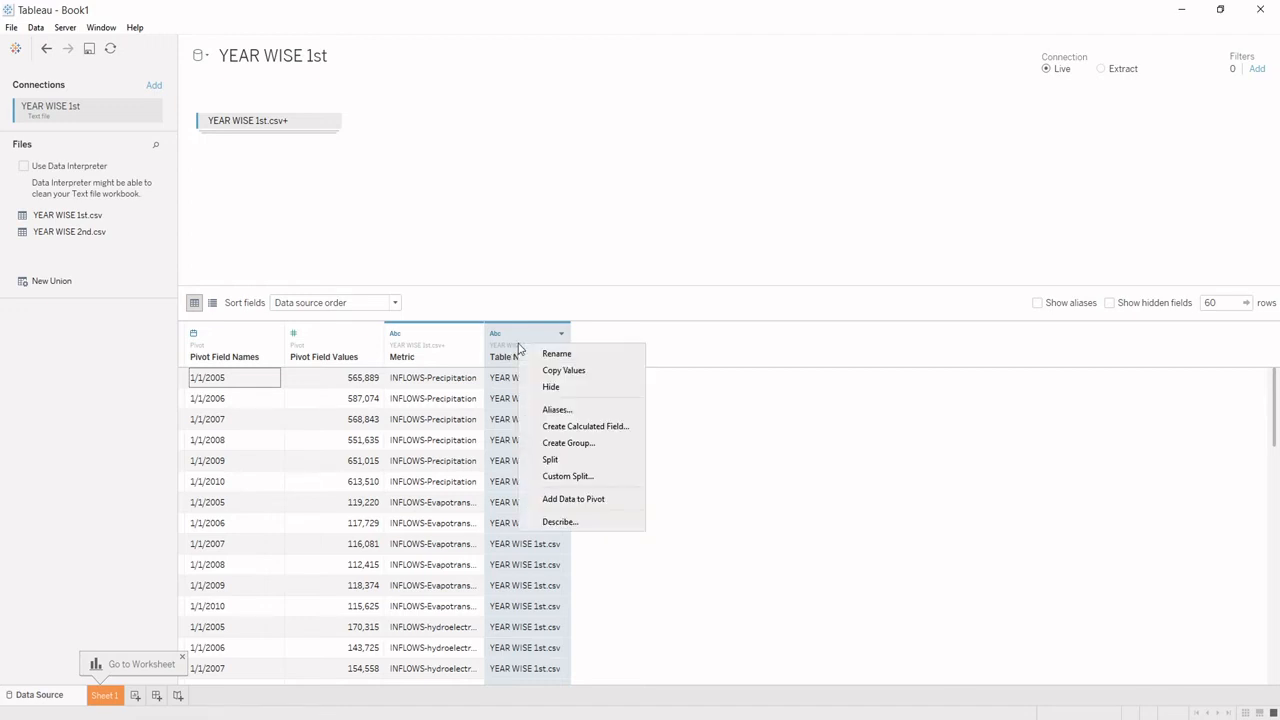
left_click(546, 387)
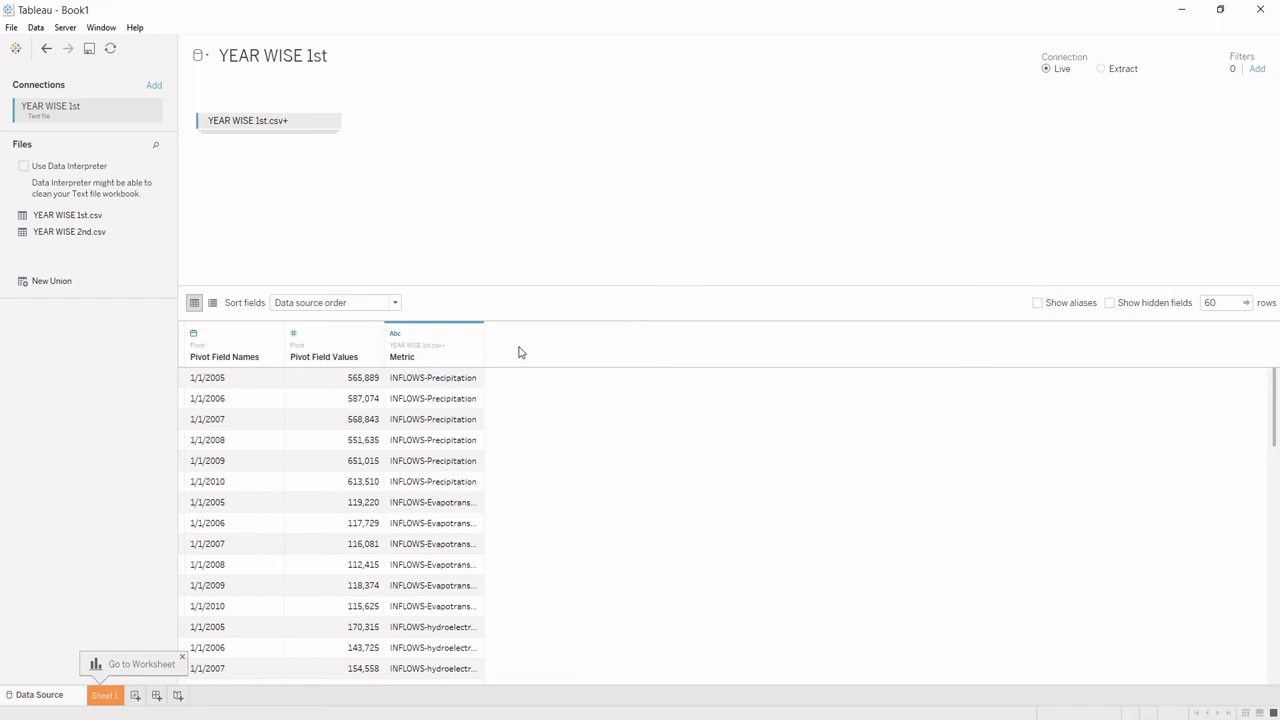
- Start a calculated field from the Metric field and name it REMOVE DUPLICATE ROWS
right_click(428, 346)
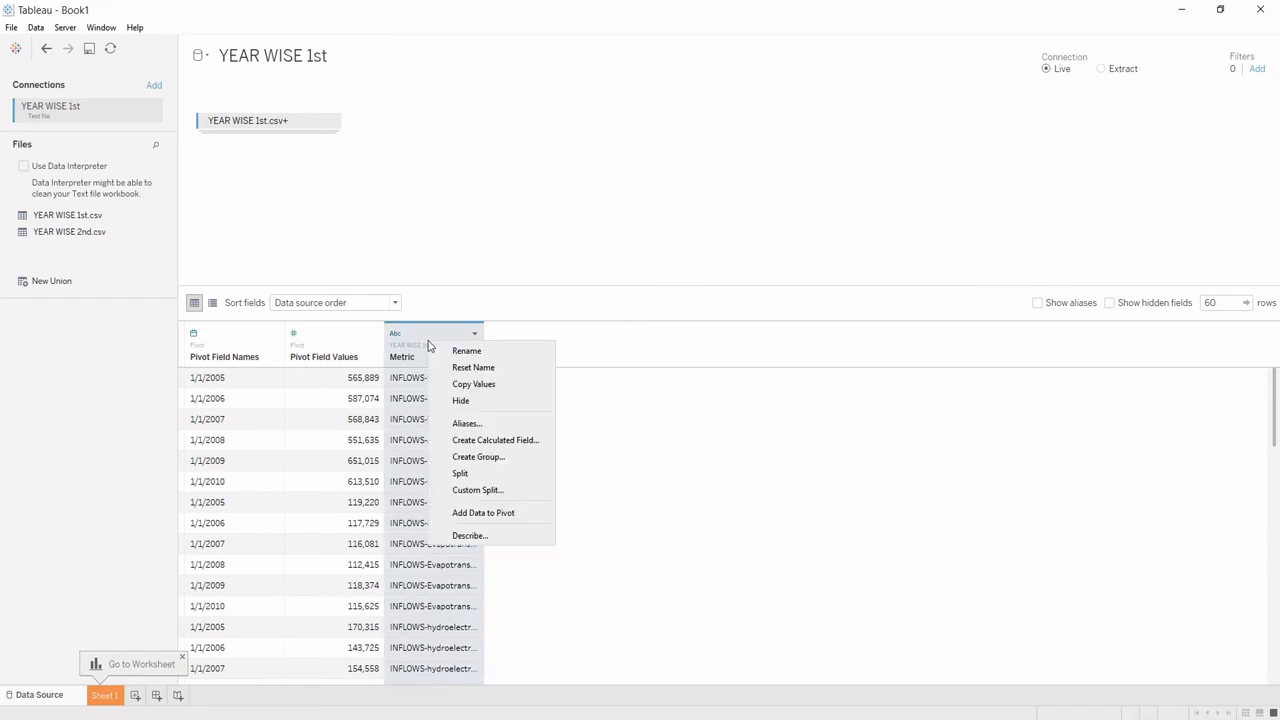
left_click(466, 442)
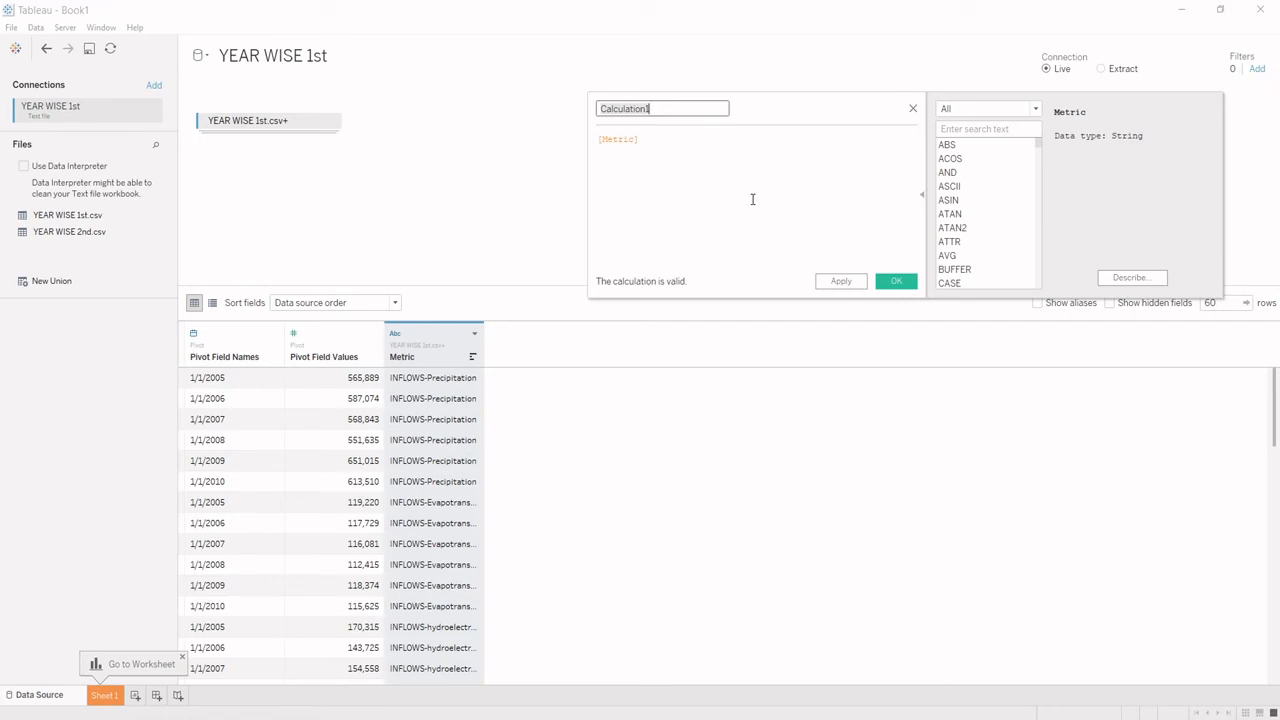
key("BackSpace")
type("REMOVE DUPLICAE")
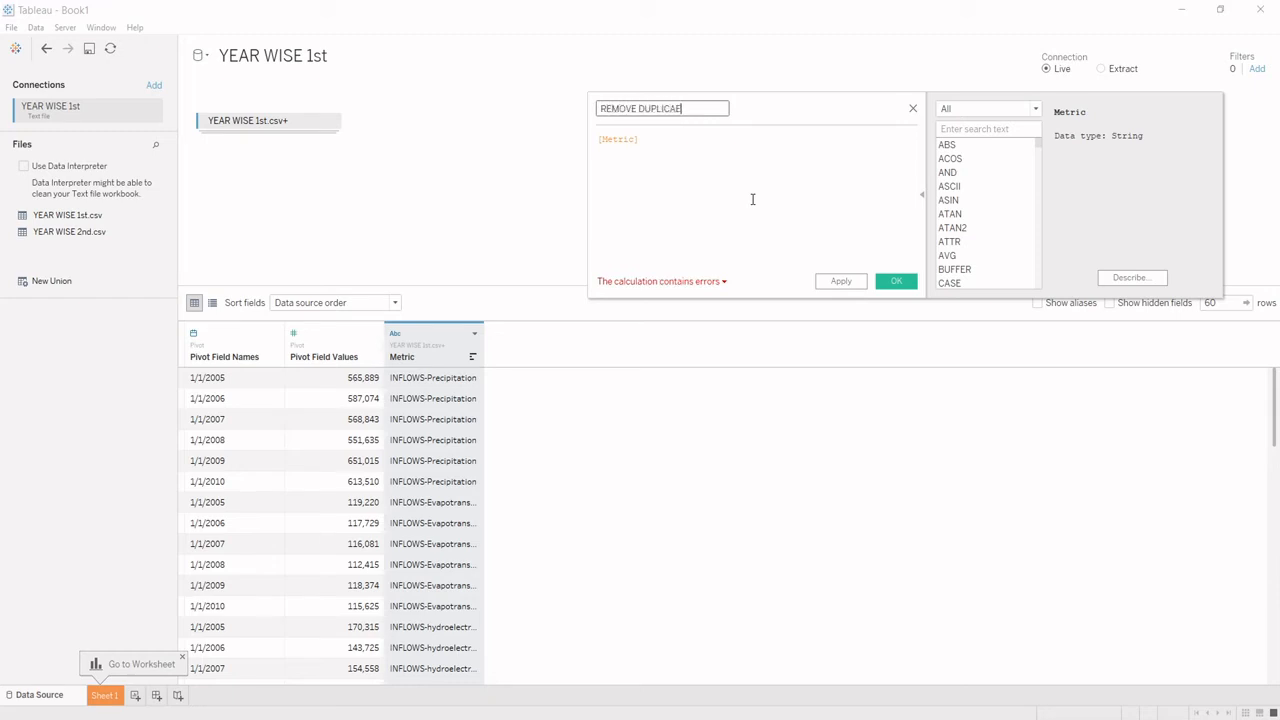
key("BackSpace")
type("TE ROWS")
- Begin the formula as a FIXED expression over the dimensions [Metric] and [Pivot Field Names]
left_click(598, 140)
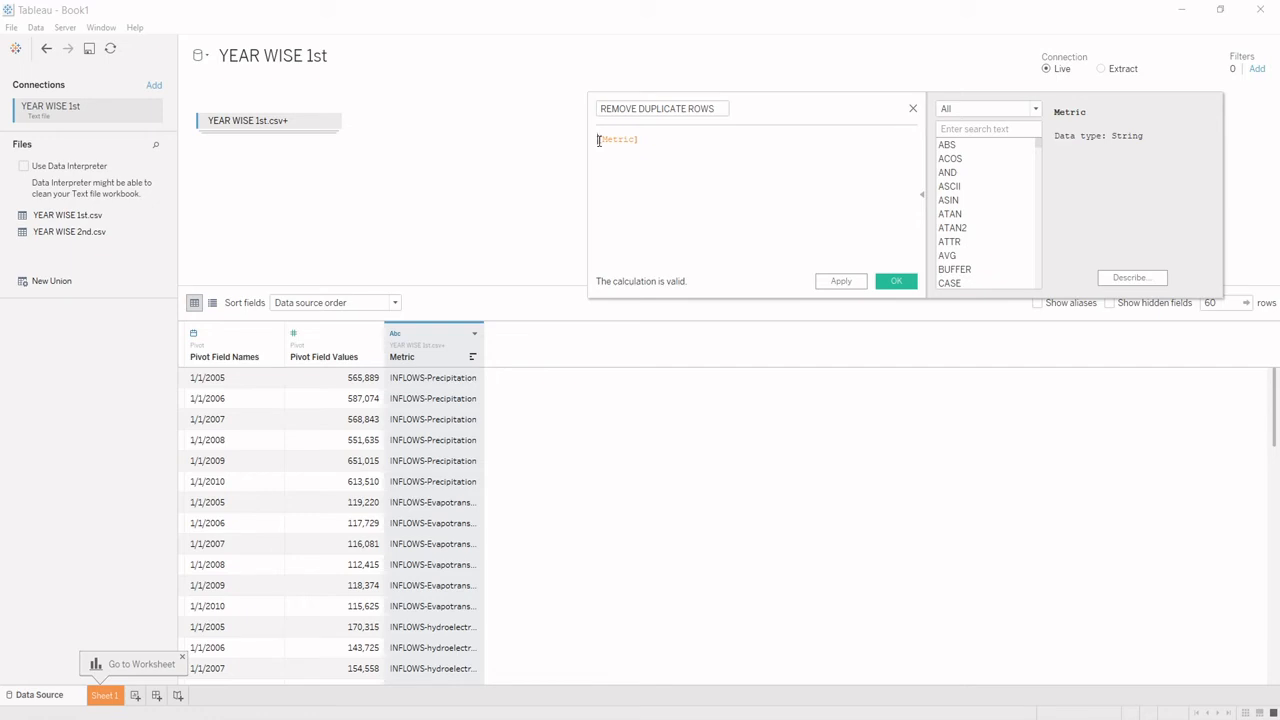
type("Fixed")
key("Return")
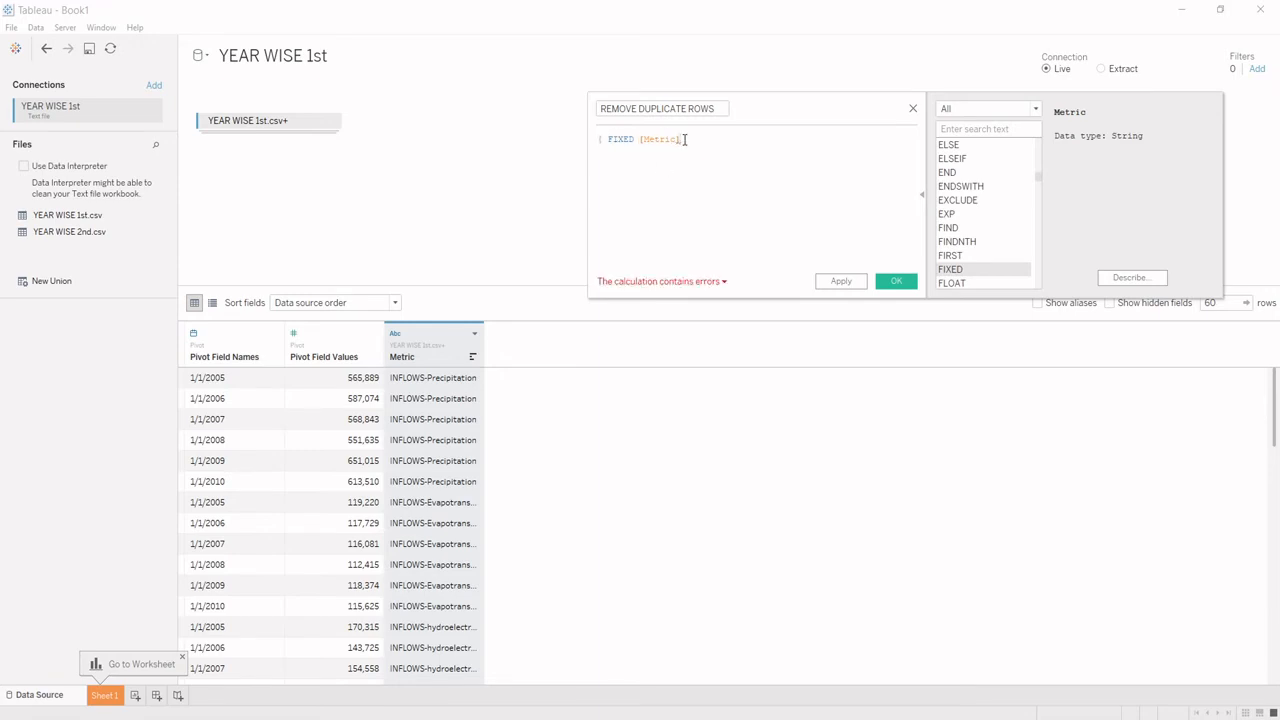
type("}")
type("piv")
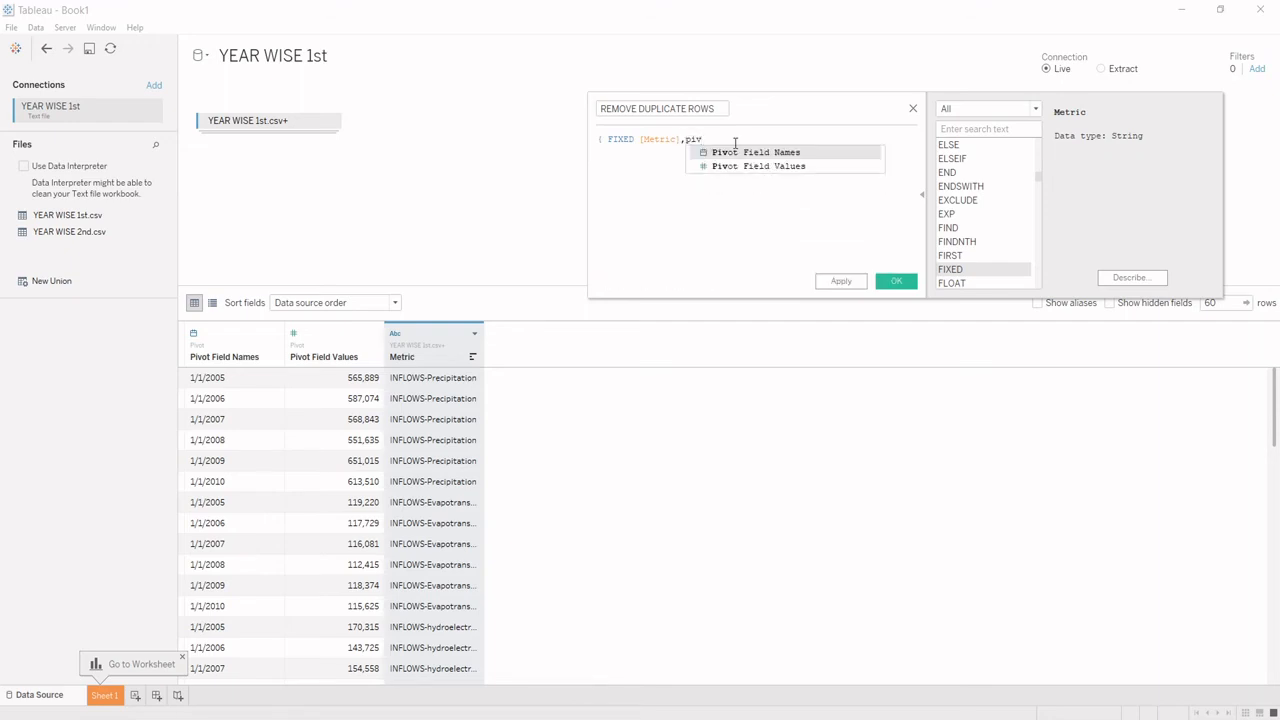
key("Return")
- Complete the FIXED expression with the aggregate :MIN([Pivot Field Values]) and the closing brace
type(":min")
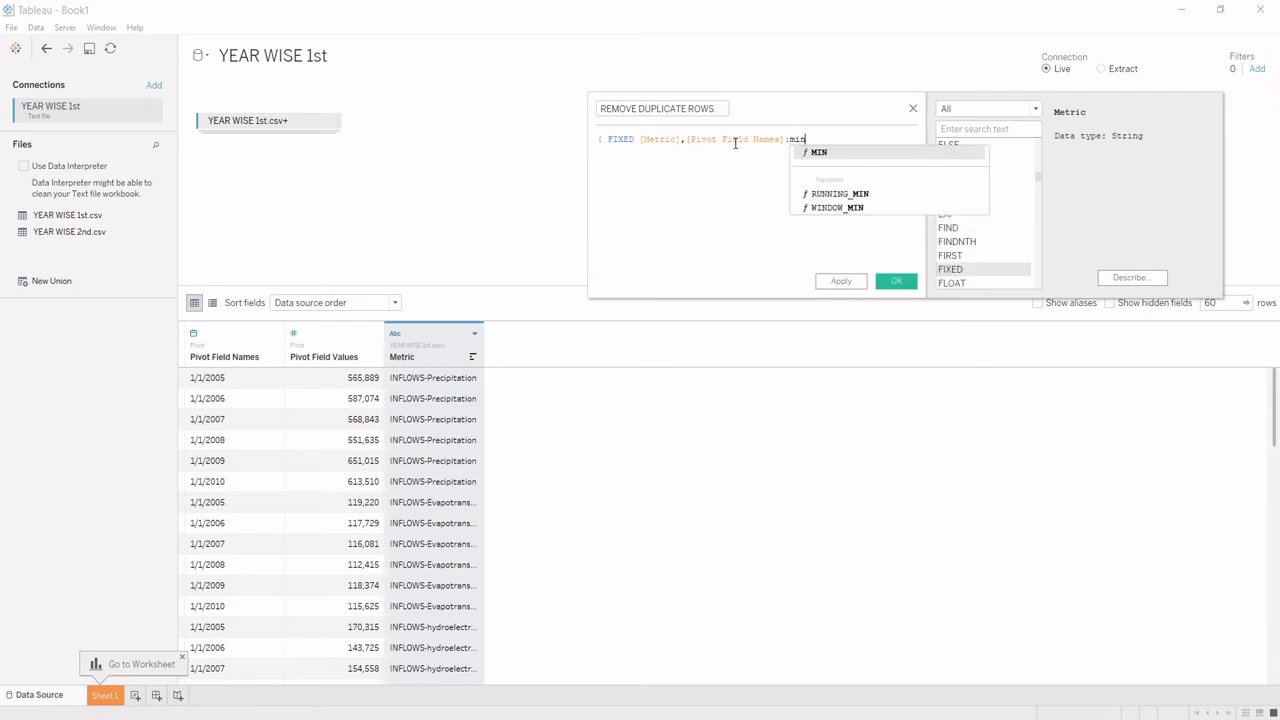
key("Return")
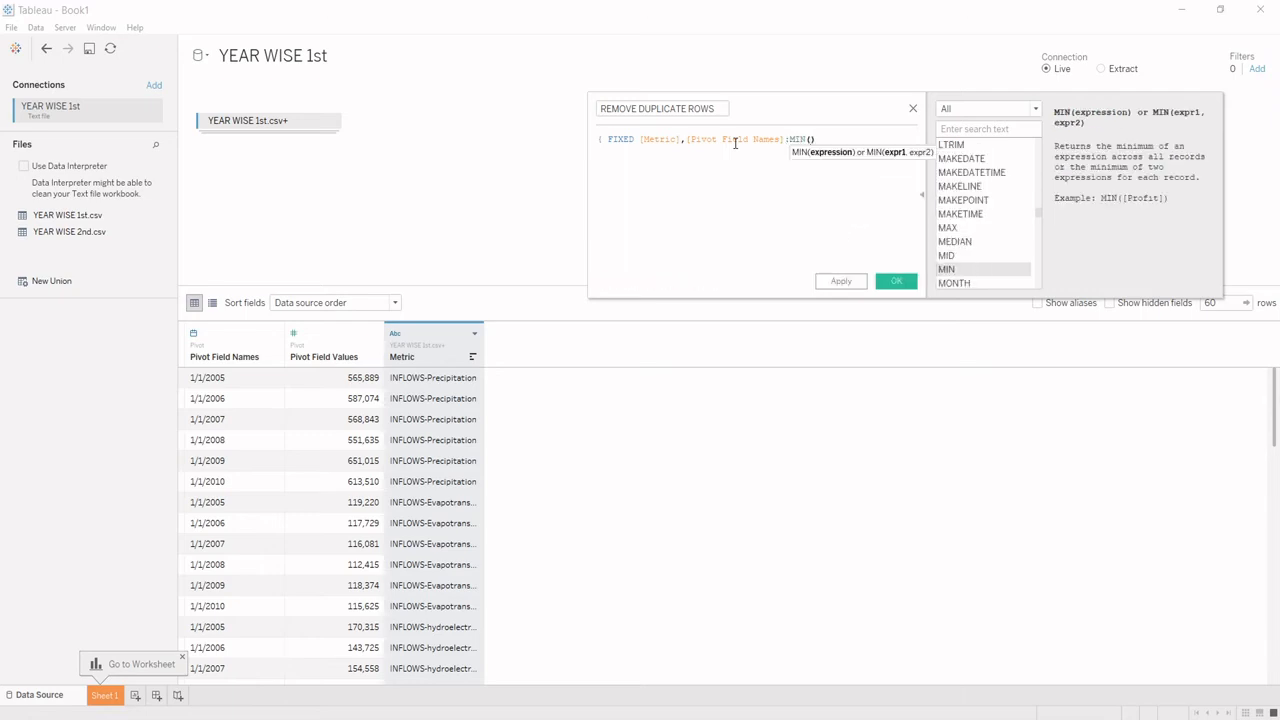
type("piv")
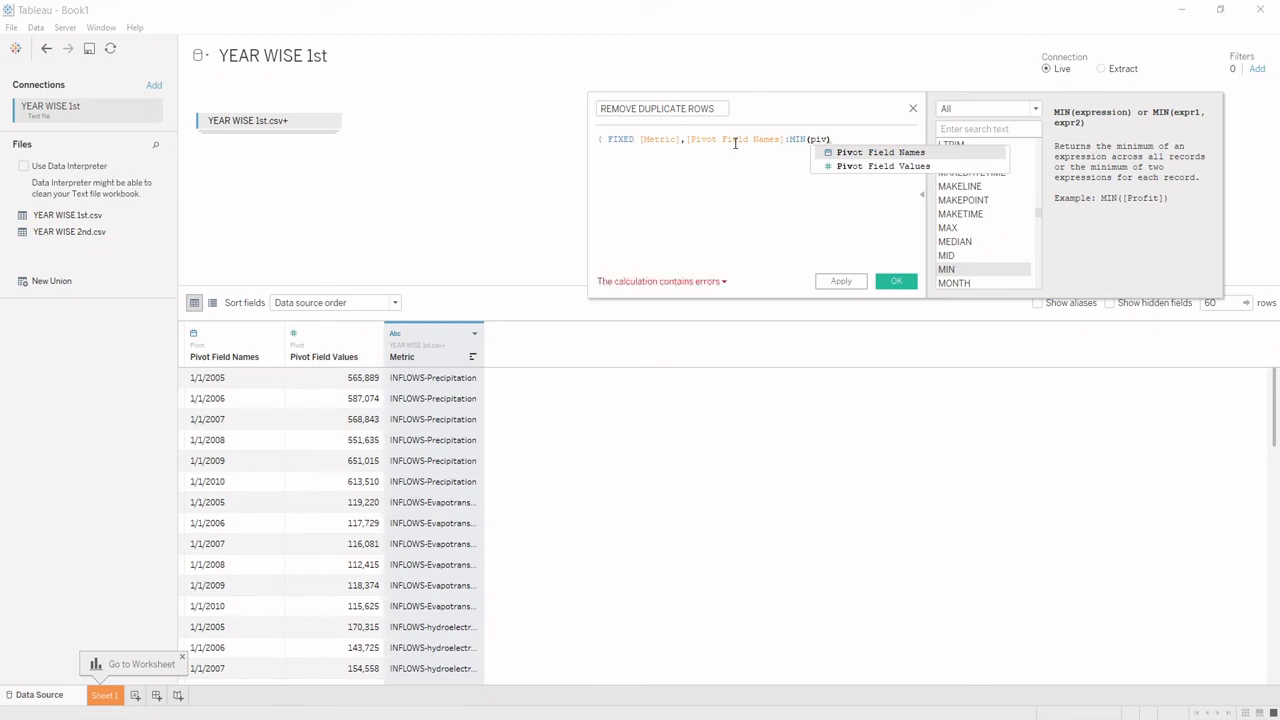
key("Down")
key("Return")
key("Right")
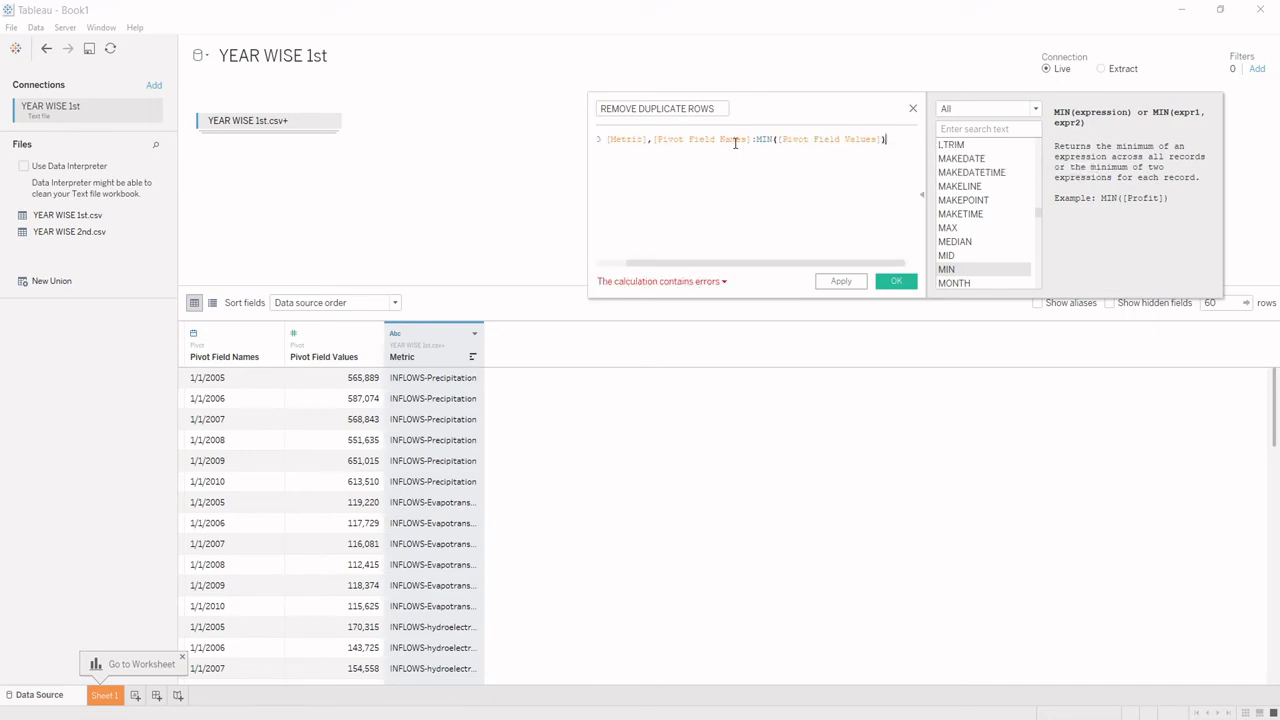
type("}")
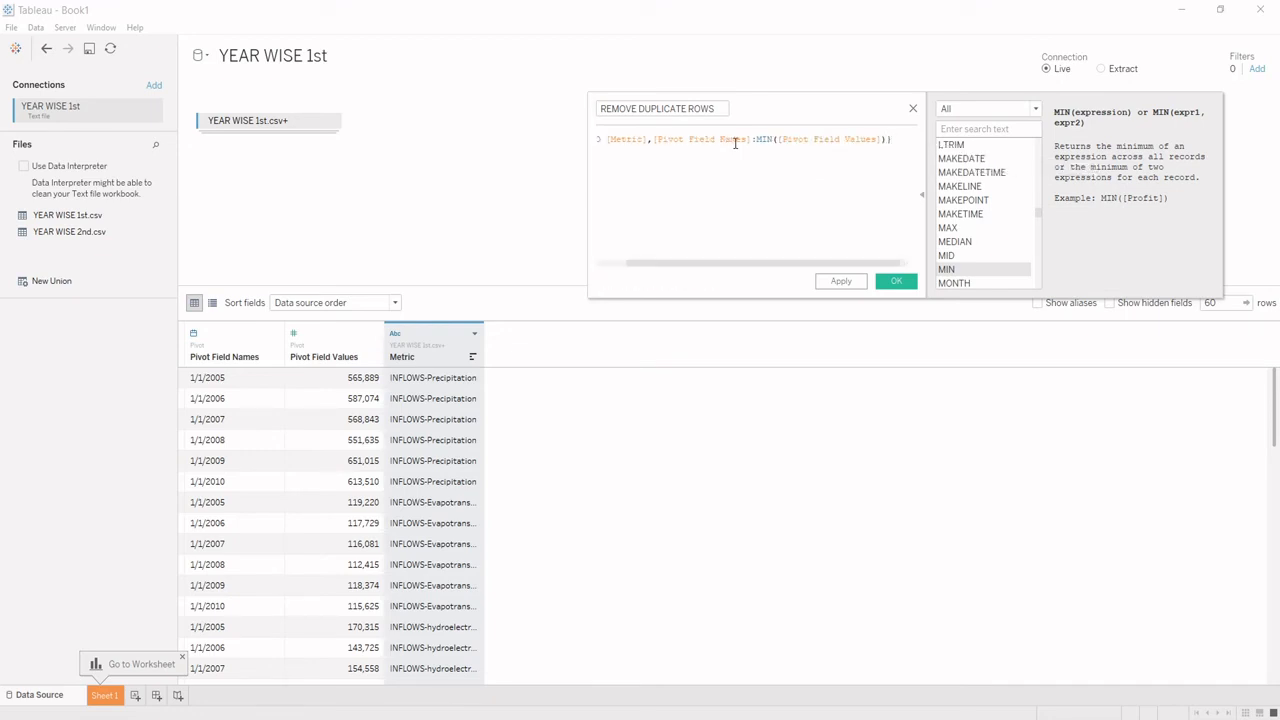
- Review the whole REMOVE DUPLICATE ROWS formula, from the MIN aggregate back to the FIXED keyword and its dimensions
key("Left")
key("Left")
key("Left")
key("Left")
key("Left")
key("Left")
key("Left")
key("Left")
key("Left")
key("Left")
key("Left")
key("Left")
key("Left")
key("Left")
key("Left")
key("Left")
key("Left")
key("Left")
key("Left")
key("Left")
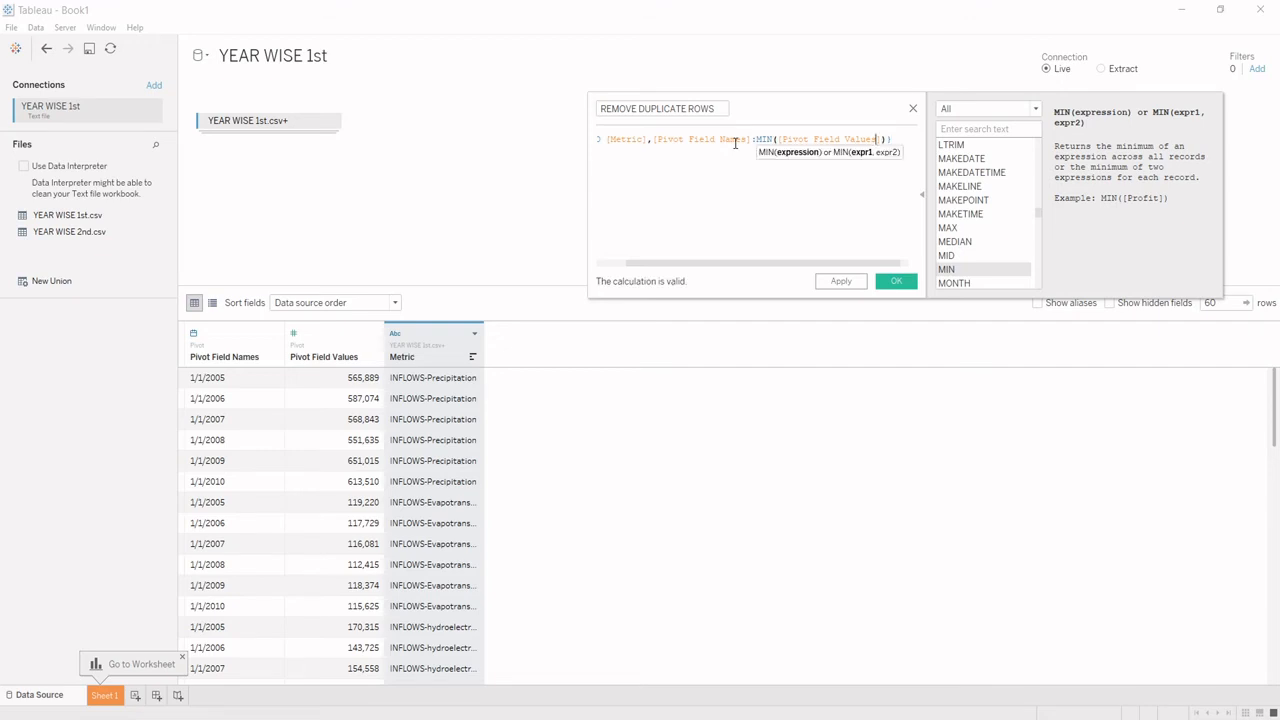
key("Right")
key("Right")
key("Right")
key("Right")
key("Right")
key("Right")
key("Right")
key("Right")
key("Right")
key("Right")
key("Right")
key("Right")
key("Right")
key("Right")
key("Right")
key("Right")
key("Right")
key("Right")
key("Right")
key("Right")
key("Left")
key("Left")
key("Left")
key("Left")
key("Left")
key("Left")
key("Left")
key("Left")
key("Left")
key("Left")
key("Left")
key("Left")
key("Left")
key("Left")
key("Left")
key("Left")
key("Left")
key("Left")
key("Left")
key("Left")
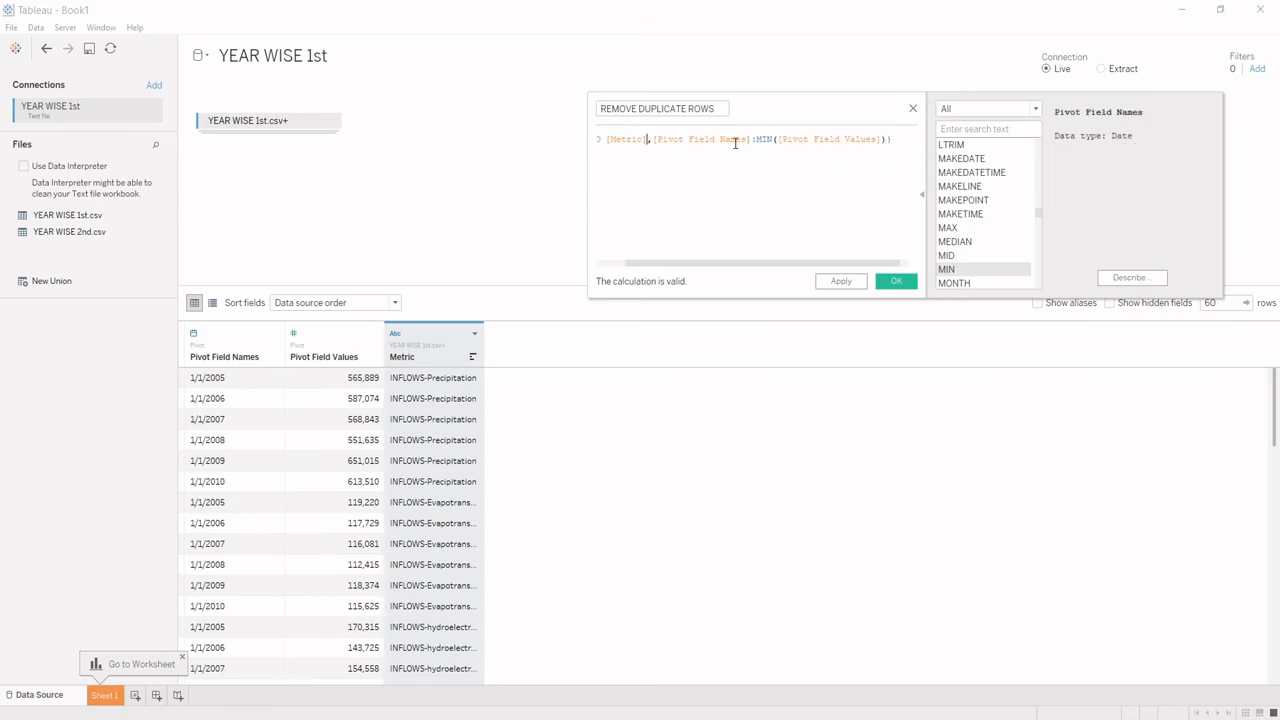
key("Left")
key("Left")
key("Left")
key("Left")
key("Left")
key("Left")
key("Left")
key("Left")
key("Left")
key("Left")
key("Left")
key("Left")
key("Left")
key("Left")
key("Left")
key("Left")
key("Left")
key("Left")
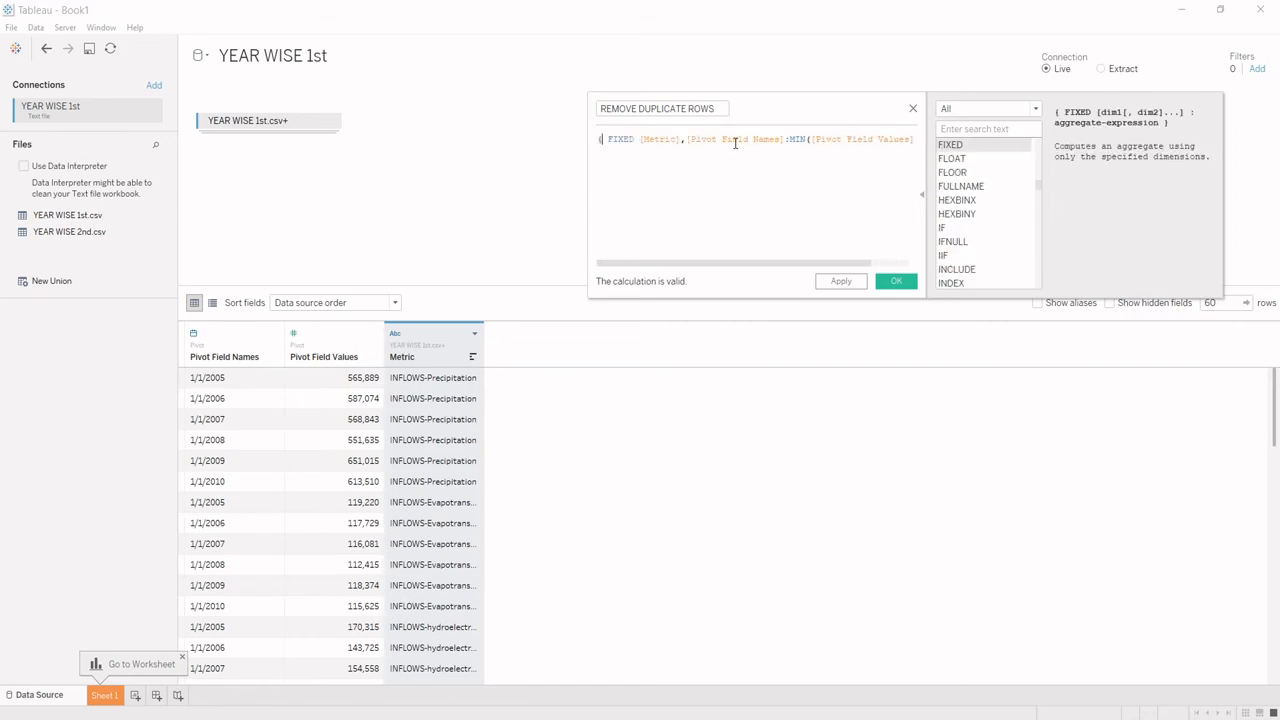
key("Right")
key("Right")
key("Right")
key("Right")
key("Right")
key("Right")
key("Right")
key("Right")
key("Right")
key("Right")
key("Right")
key("Right")
key("Right")
key("Right")
key("Right")
key("Right")
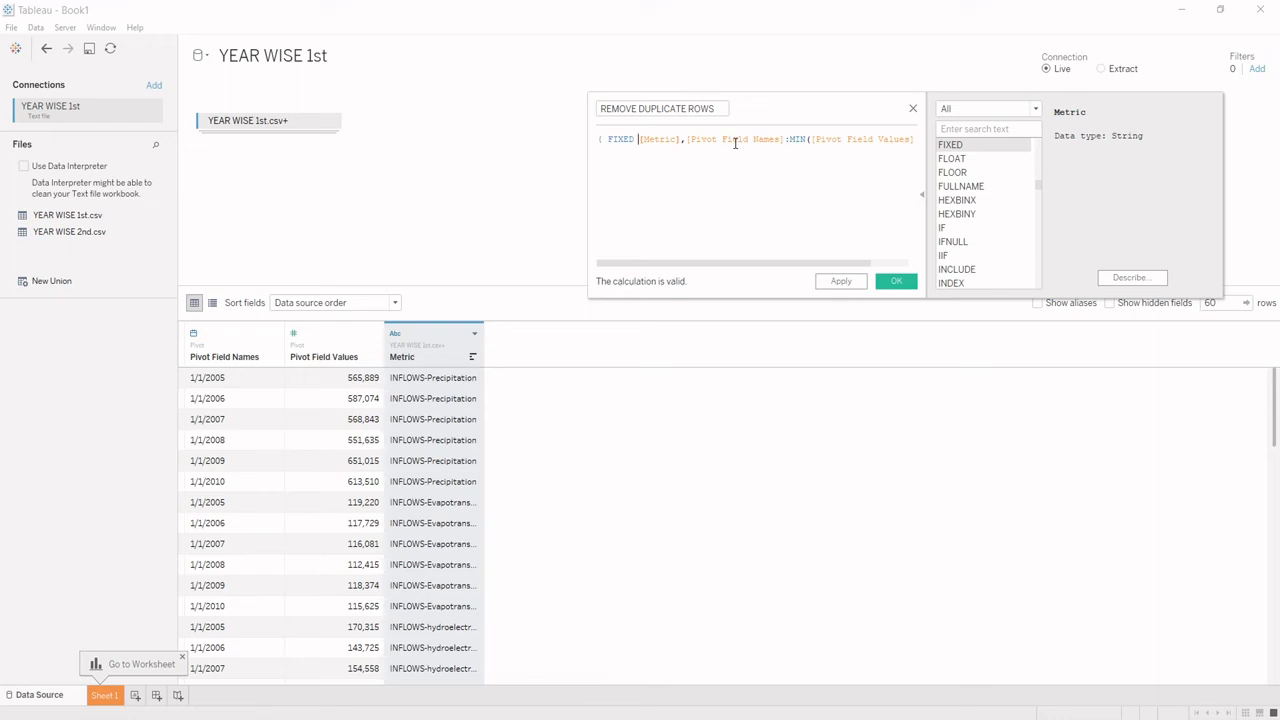
- Save the REMOVE DUPLICATE ROWS calculated field and switch to Sheet 1
left_click(898, 286)
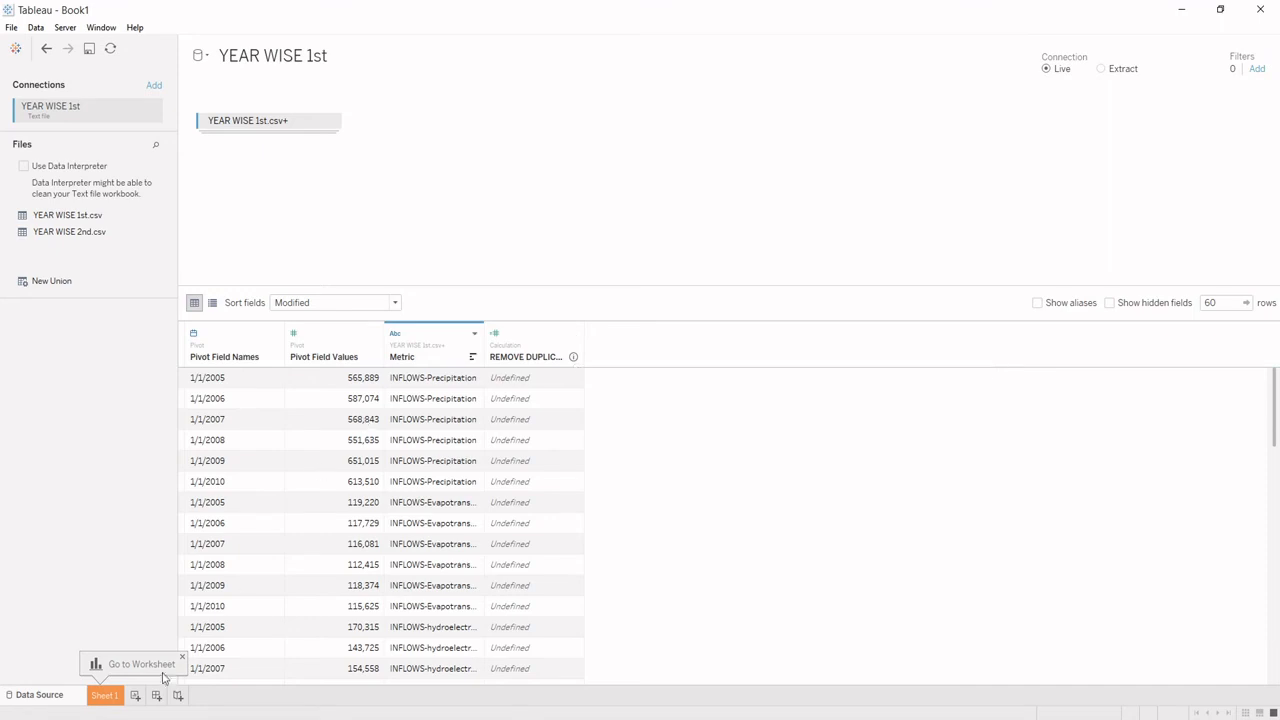
left_click(104, 697)
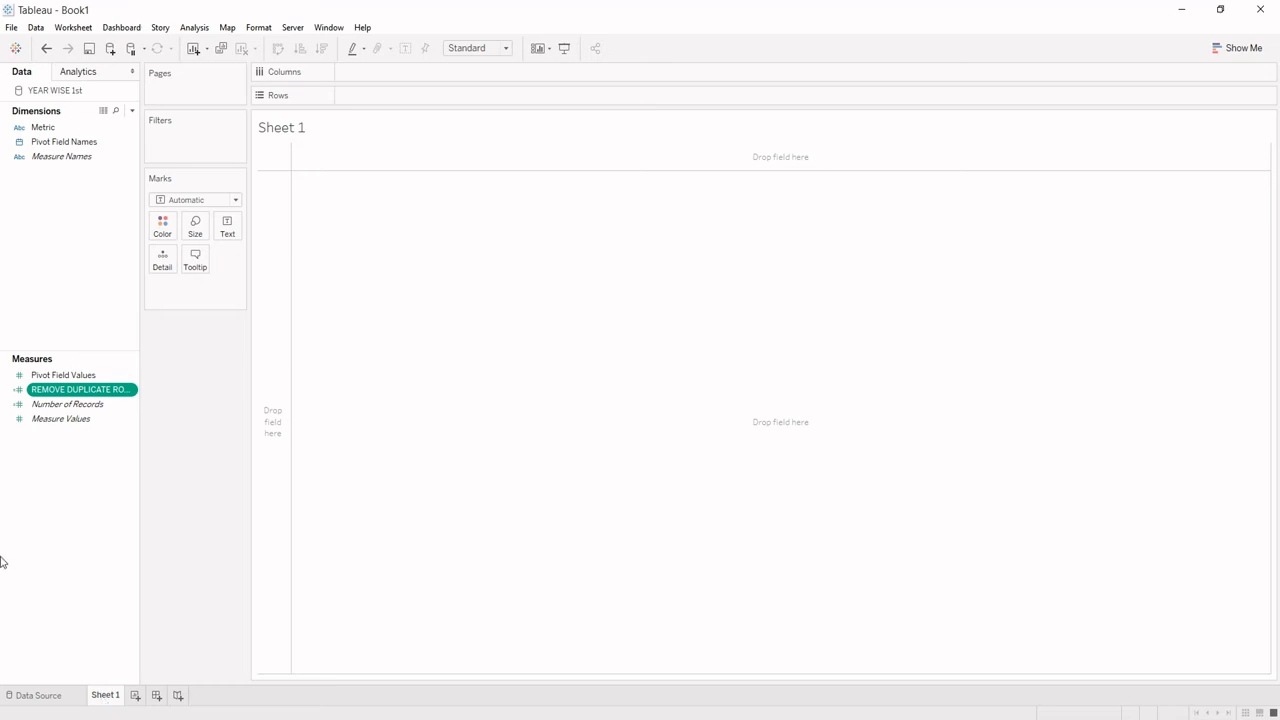
- Build a text table with Metric as rows and summed Pivot Field Values as text, sorted in descending order
left_click_drag(42, 127, 362, 101)
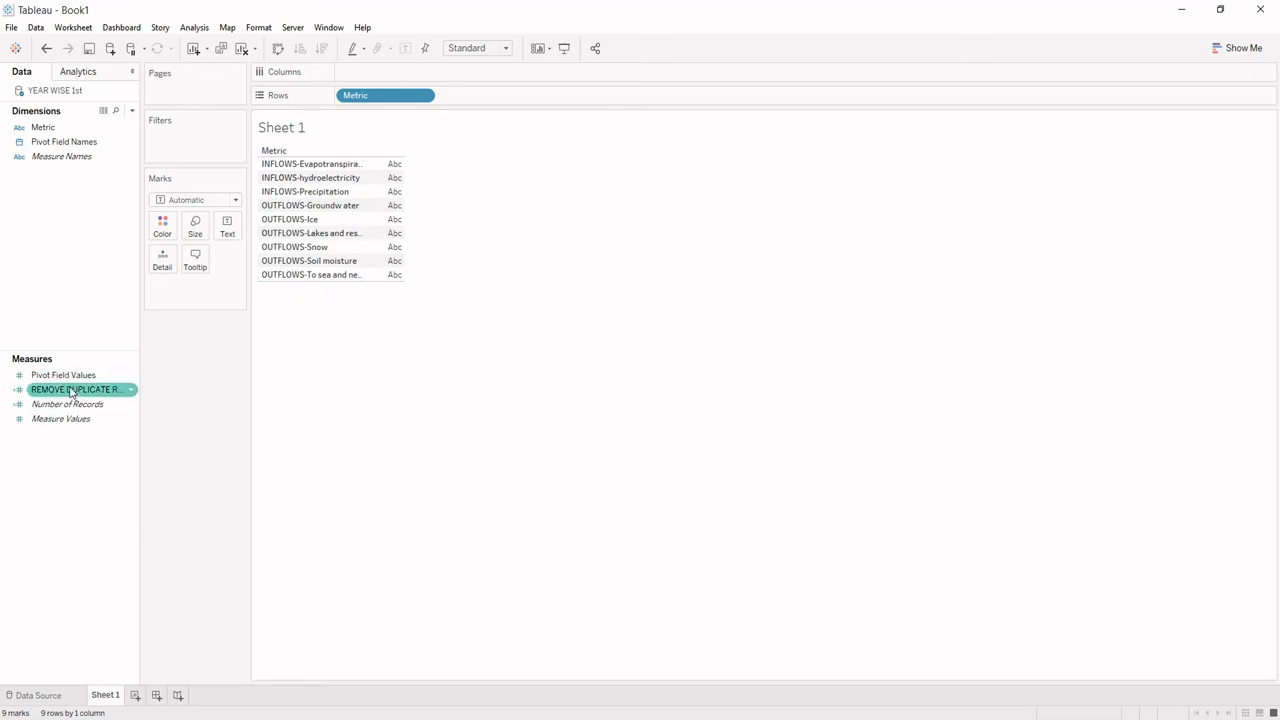
left_click_drag(66, 380, 225, 228)
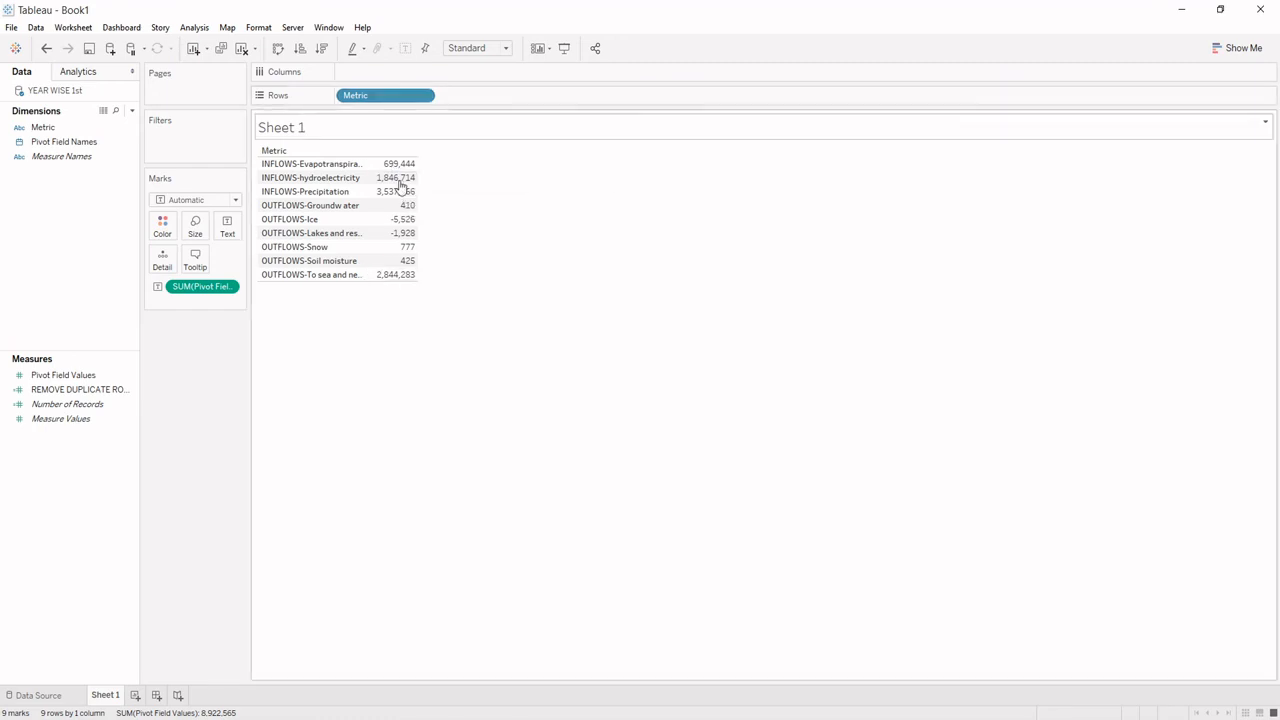
mouse_move(399, 167)
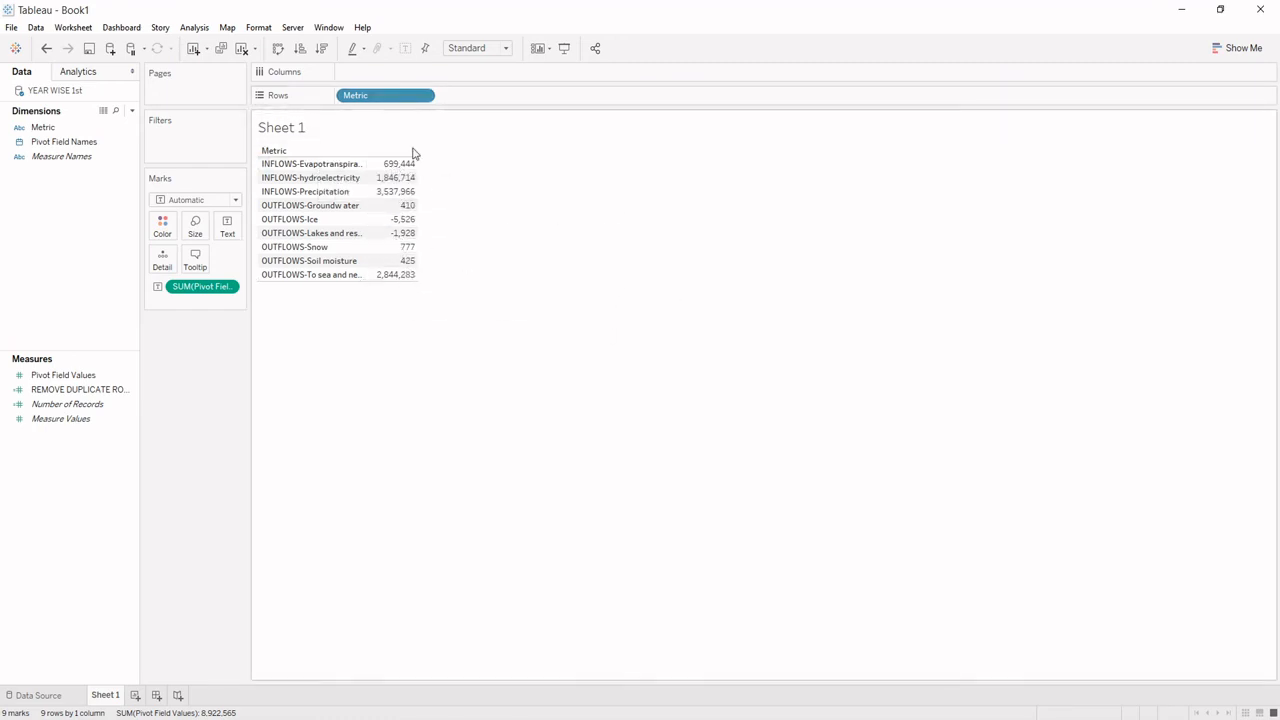
left_click(322, 49)
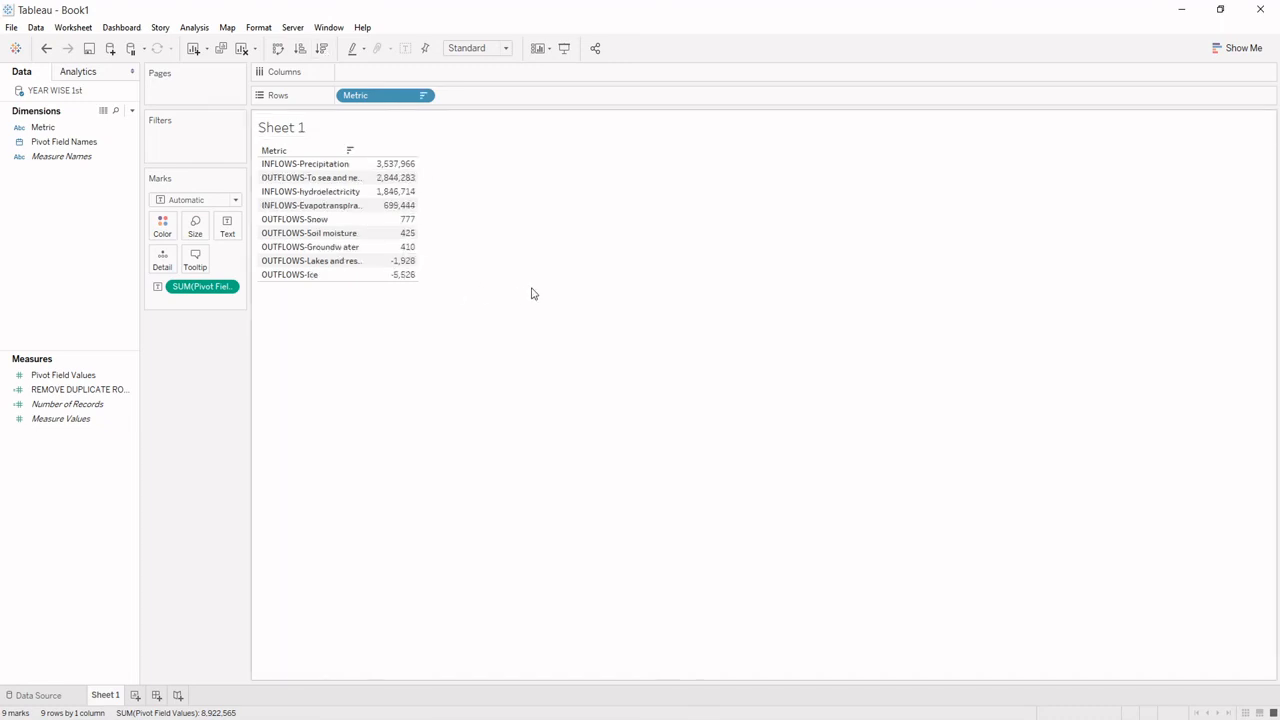
- Add REMOVE DUPLICATE ROWS as a second measure beside Pivot Field Values and widen the columns until both headers fit on one line
left_click(58, 392)
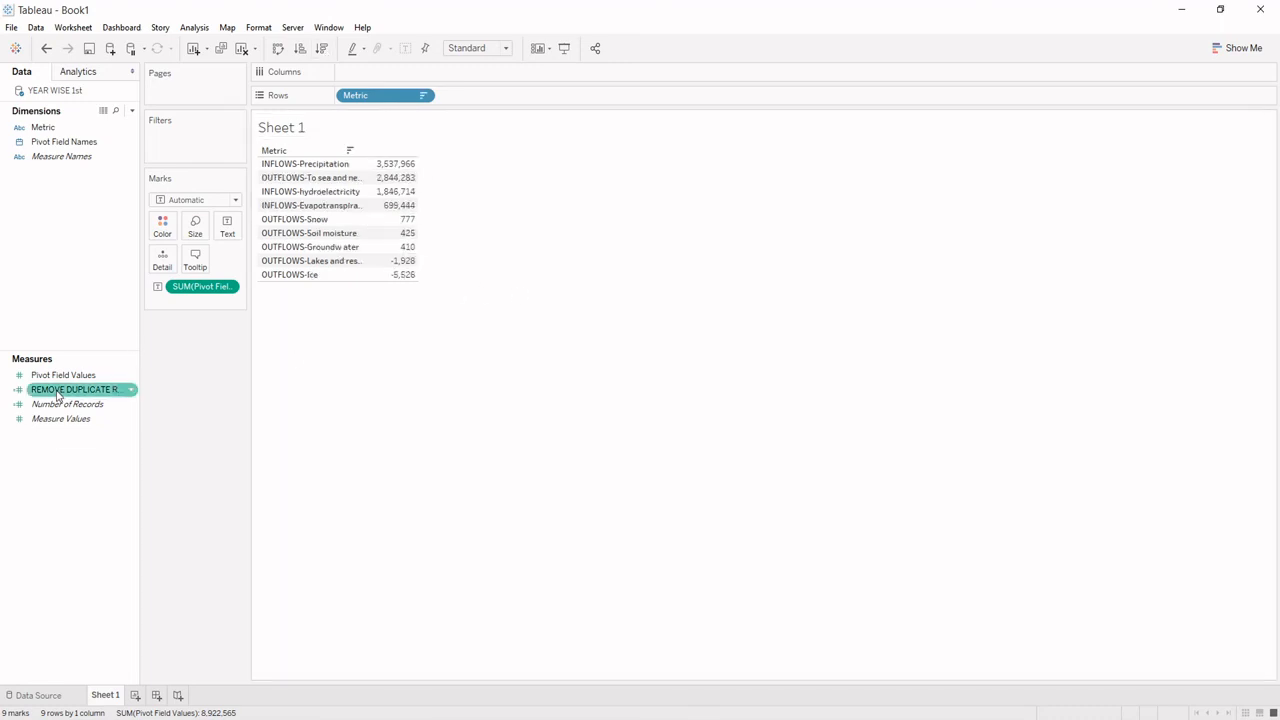
left_click(58, 393)
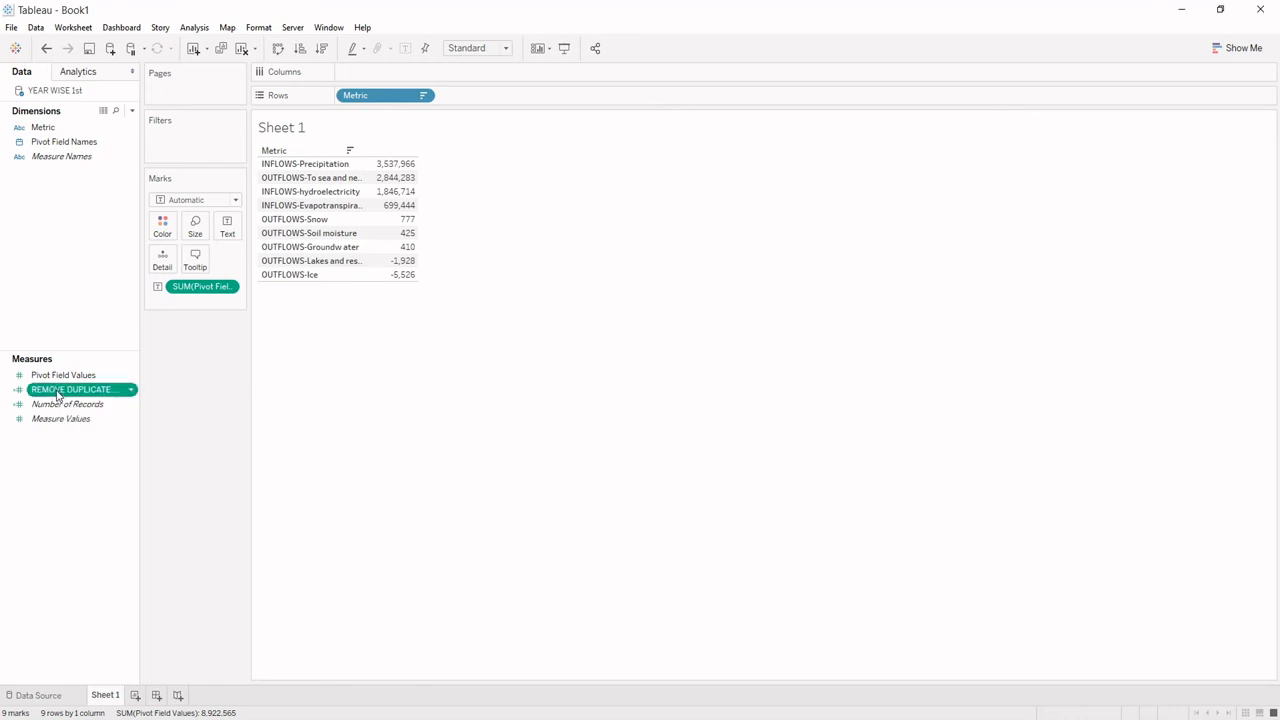
double_click(57, 395)
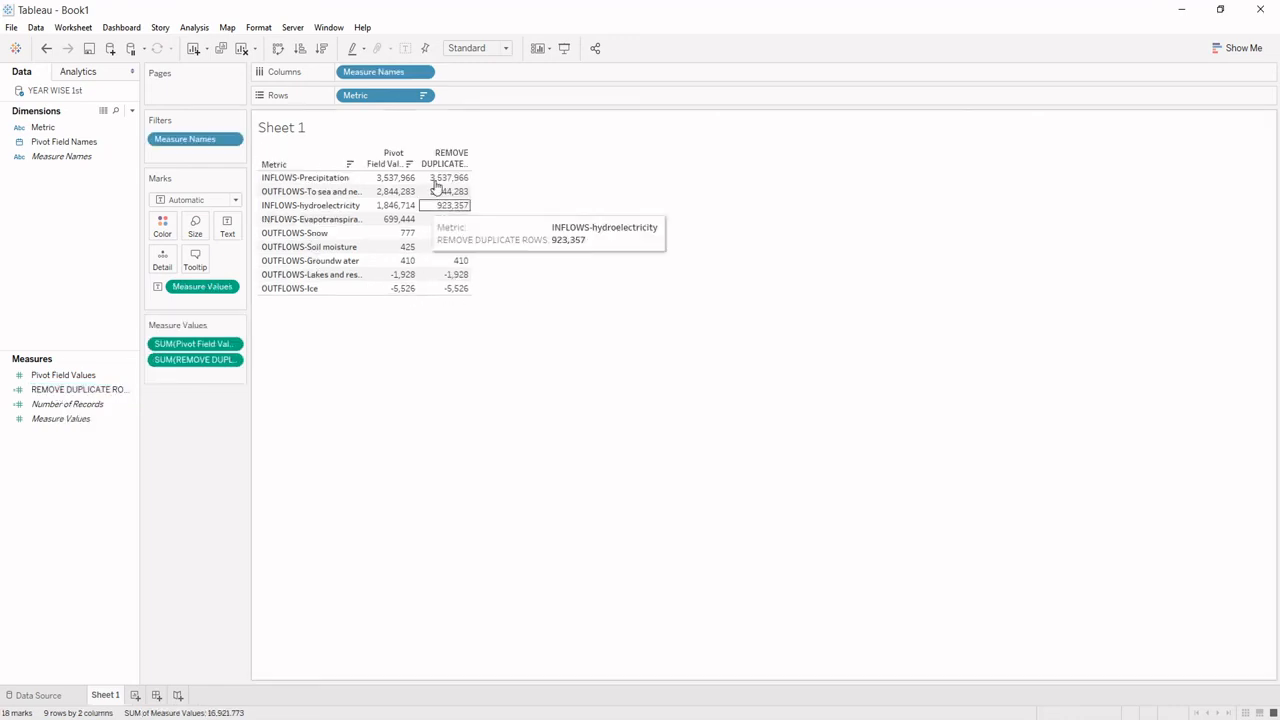
left_click_drag(413, 158, 453, 157)
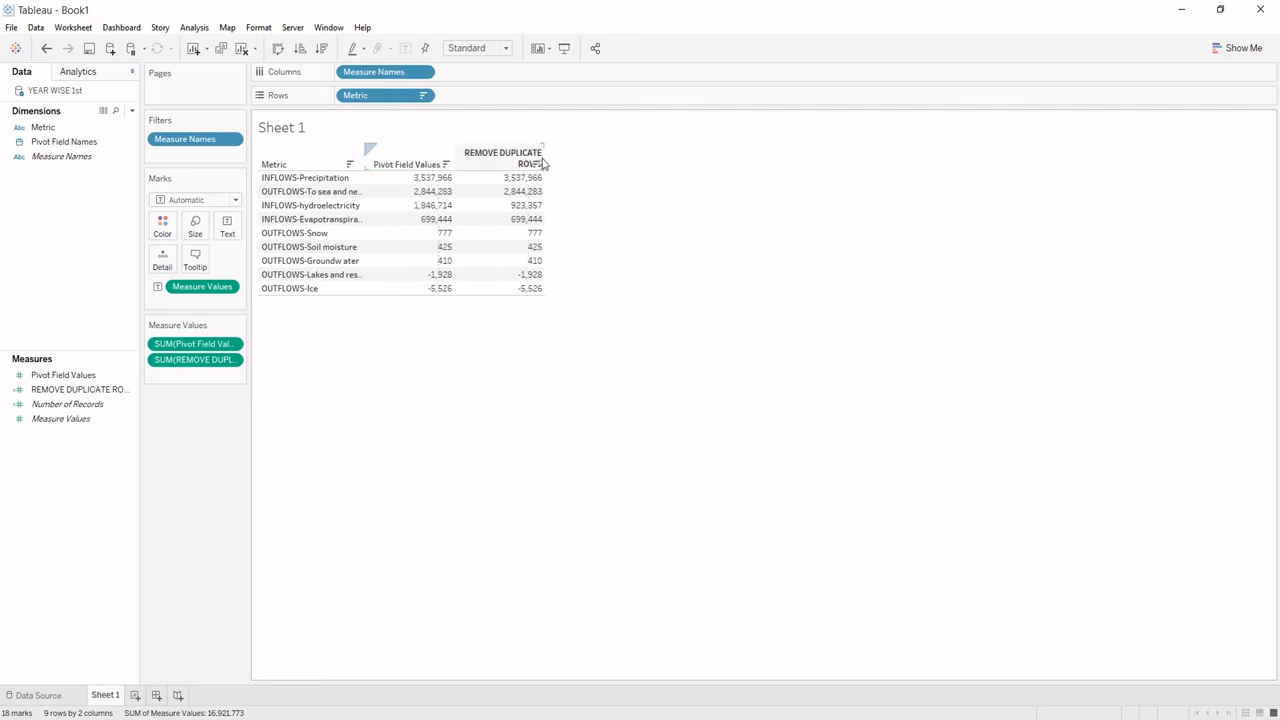
left_click_drag(545, 163, 594, 164)
- Try the Fit Width view for the table, and switch it to Fit Height
left_click(480, 48)
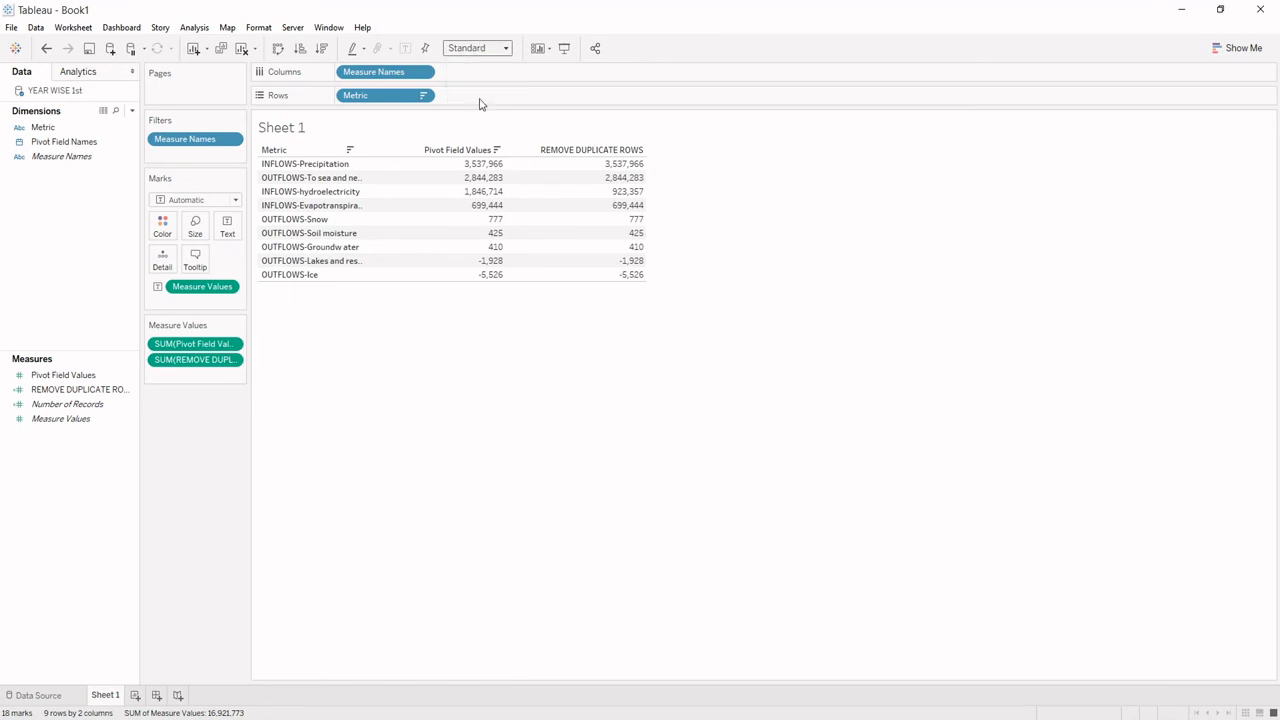
left_click(479, 99)
left_click(478, 48)
left_click(477, 82)
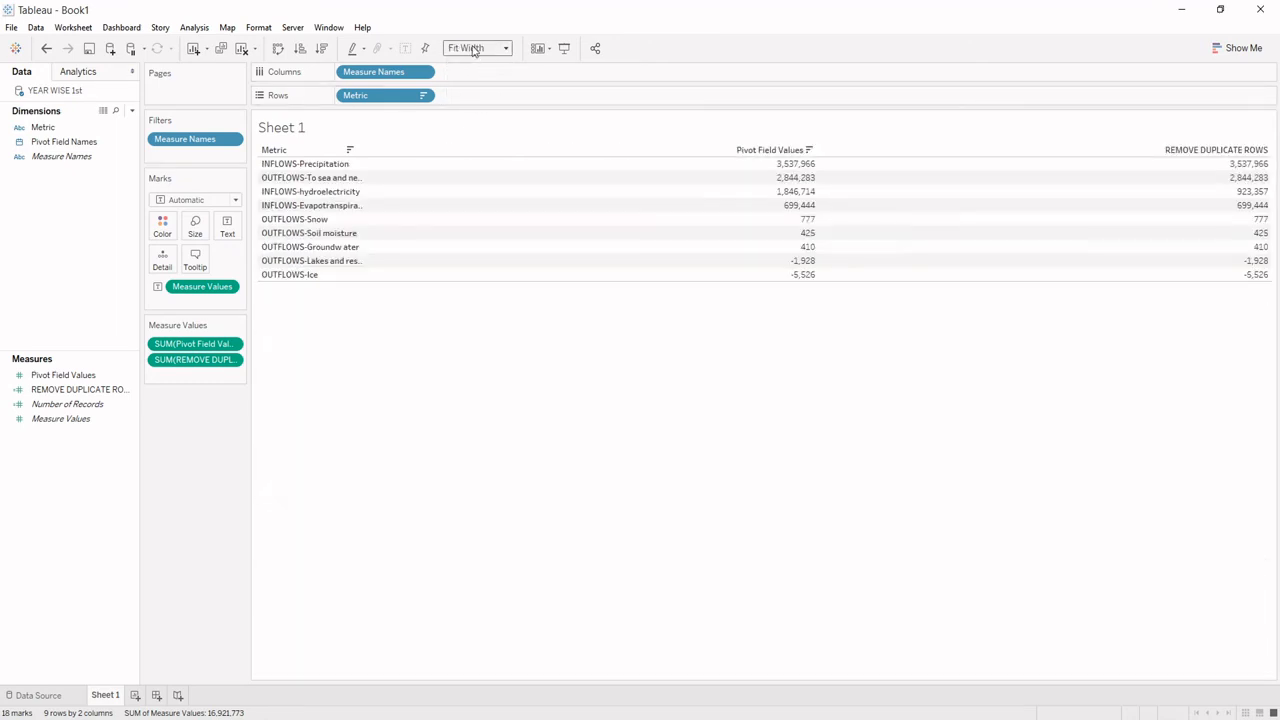
left_click(474, 48)
left_click(477, 86)
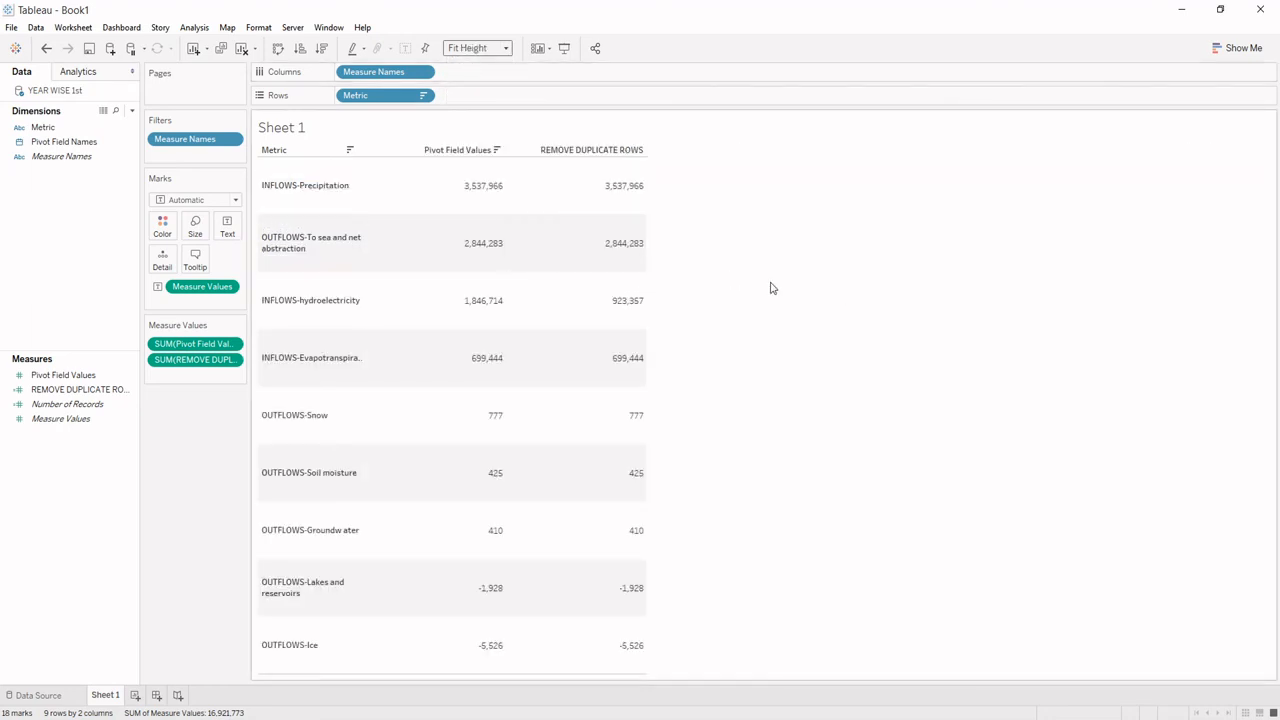
left_click(276, 190)
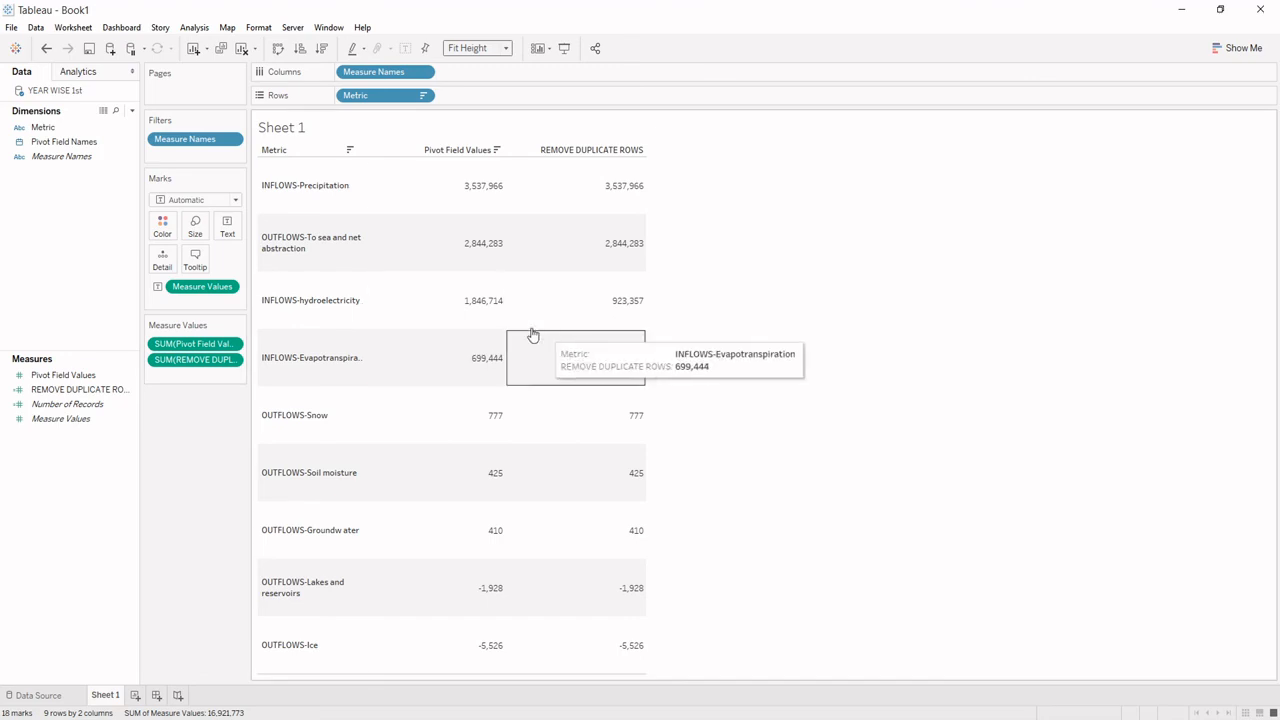
- Return to the data source and examine the date, value and metric of the first 1/1/2006 INFLOWS-hydroelectricity row
left_click(36, 696)
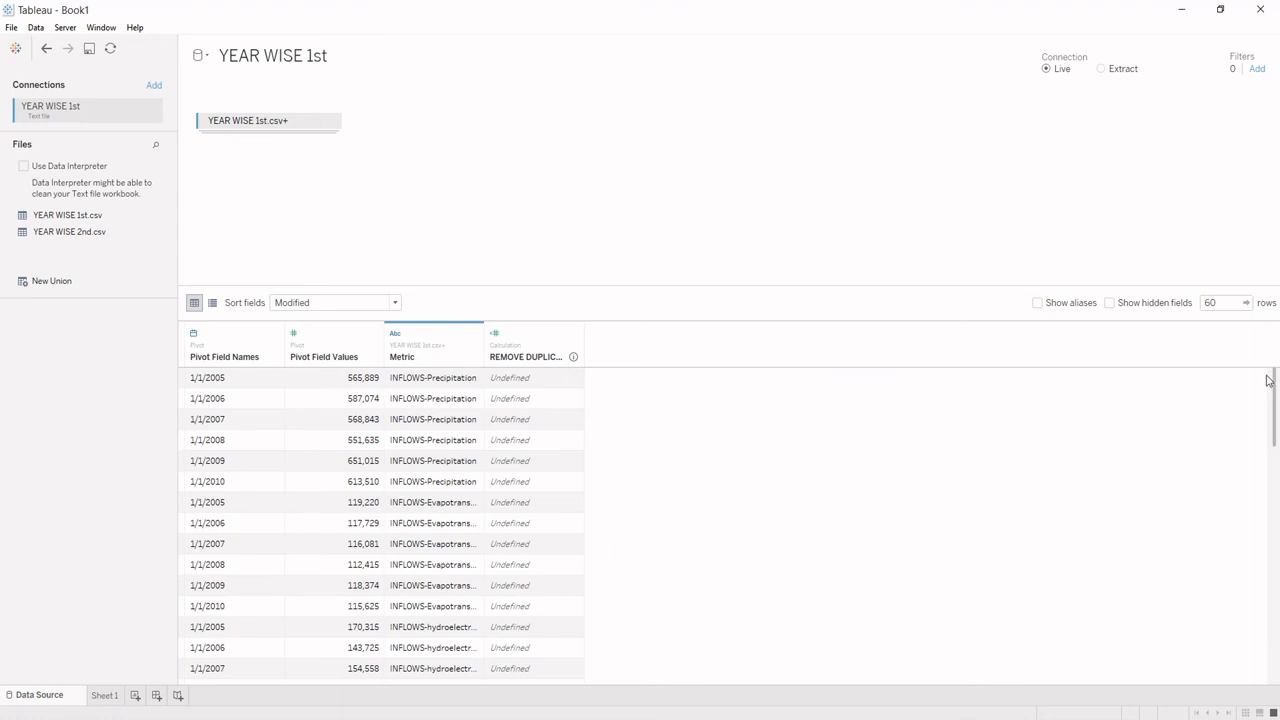
left_click_drag(1275, 387, 1275, 434)
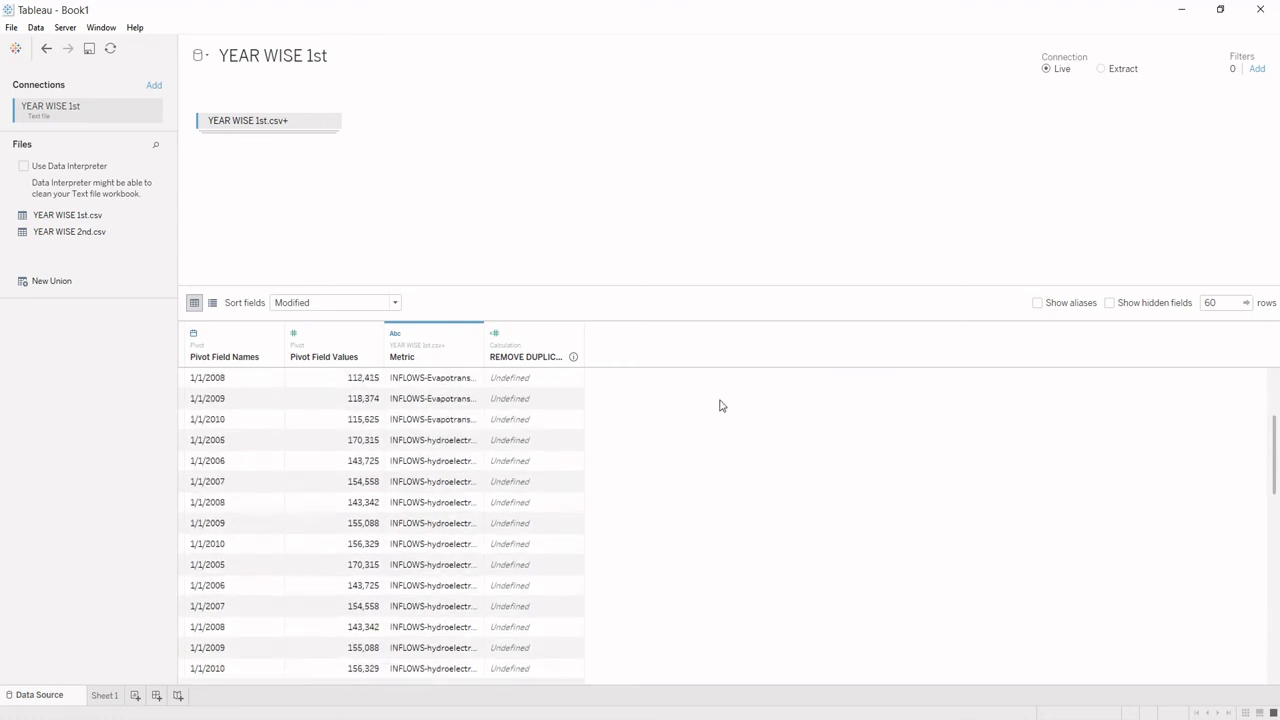
left_click(445, 465)
key("Left")
key("Left")
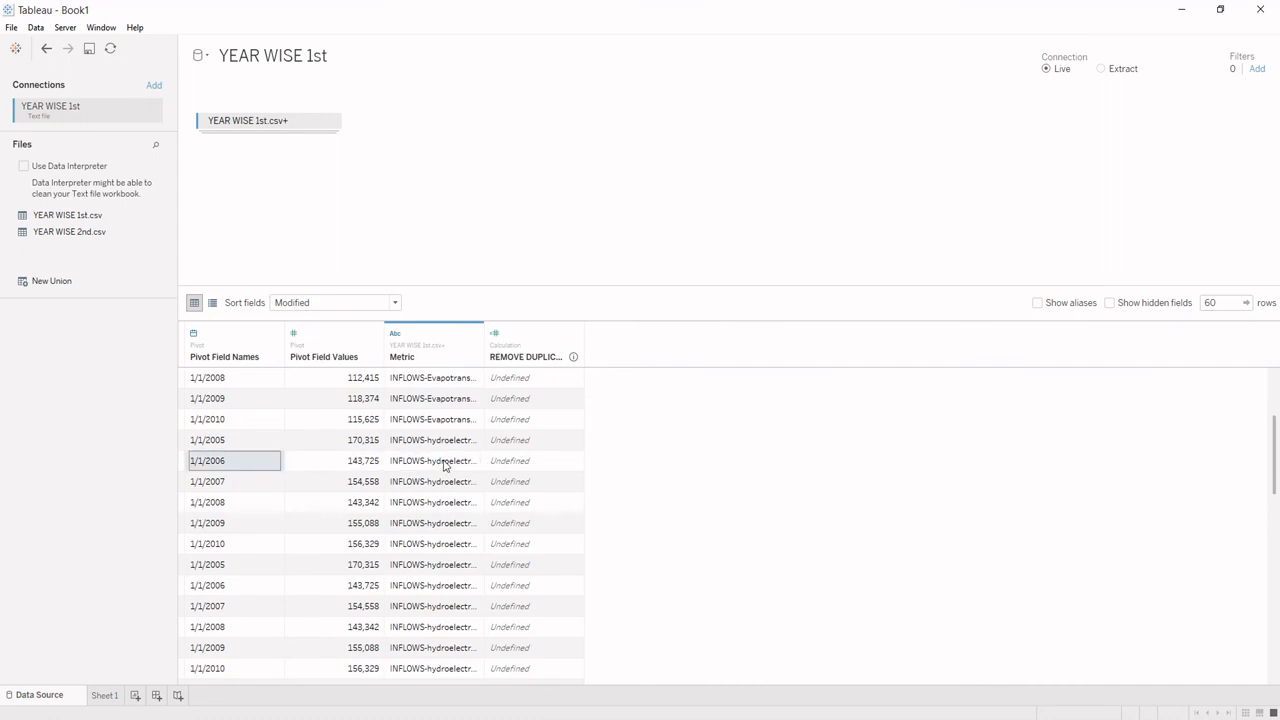
key("Right")
key("Right")
key("Left")
key("Left")
scroll(445, 465, "down", 2)
key("Up")
key("Down")
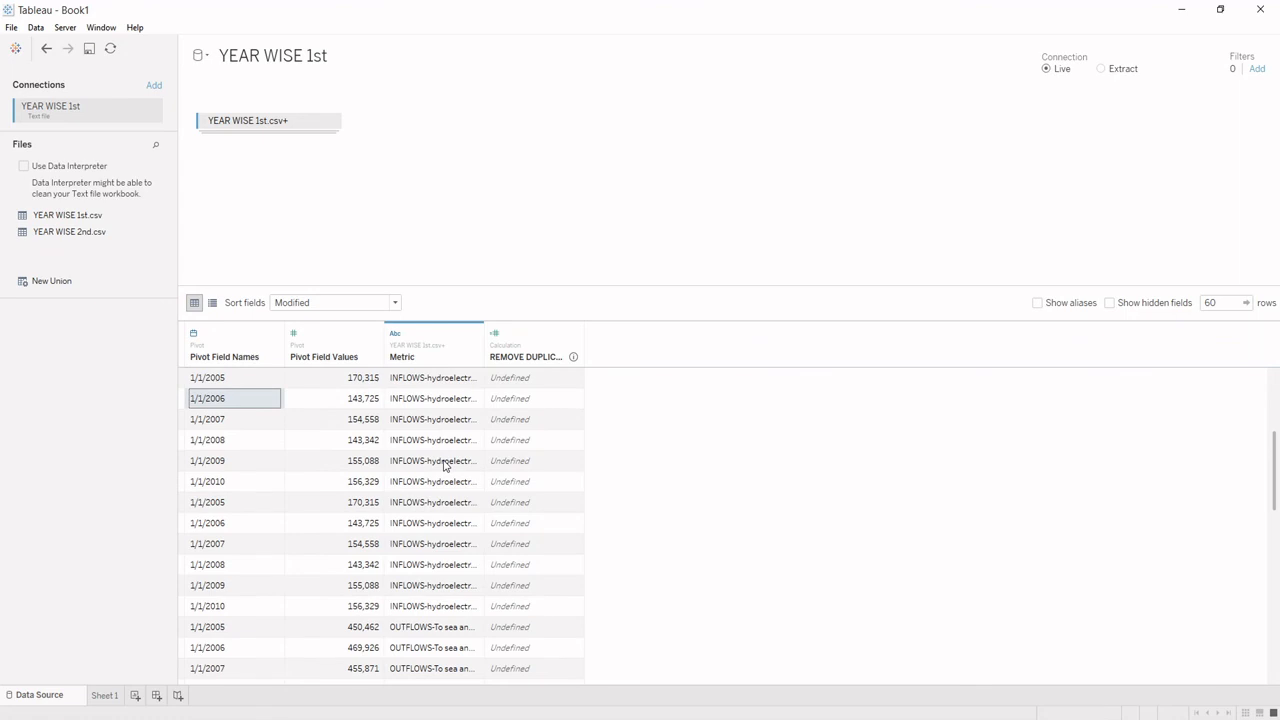
key("Right")
key("Right")
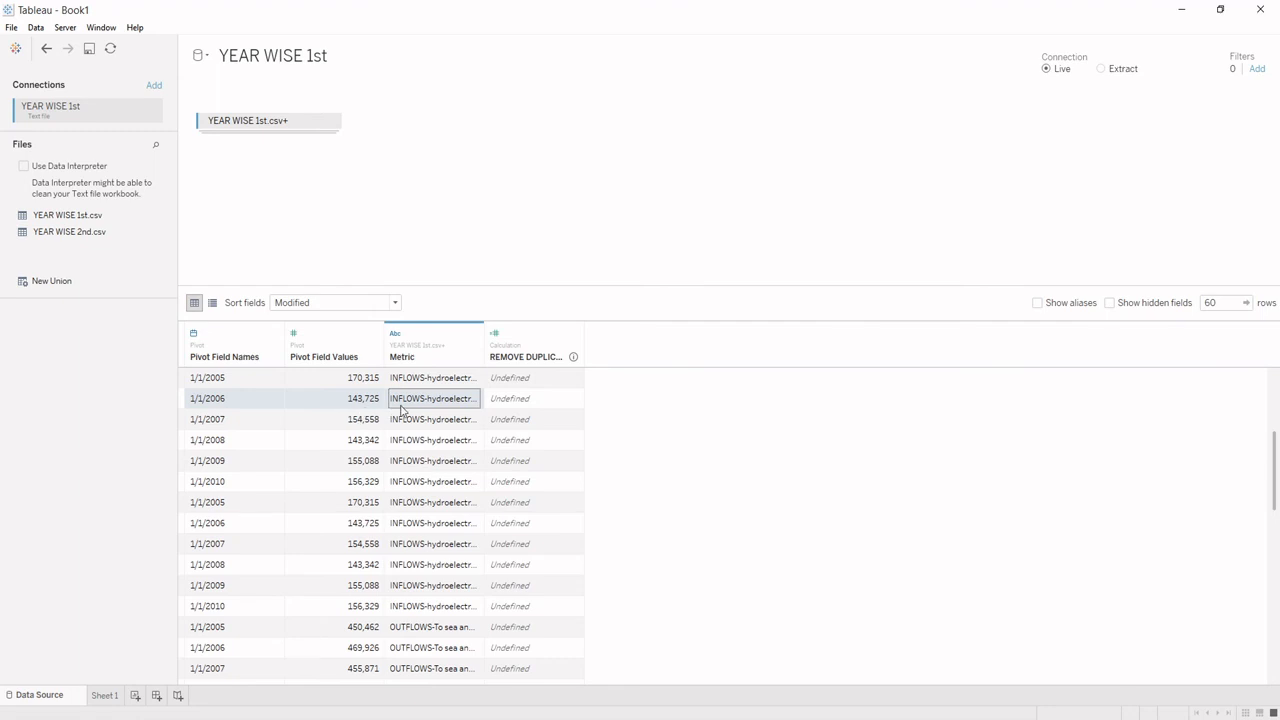
- Check the date, value and metric of the second 1/1/2006 INFLOWS-hydroelectricity row against the first one
left_click(205, 529)
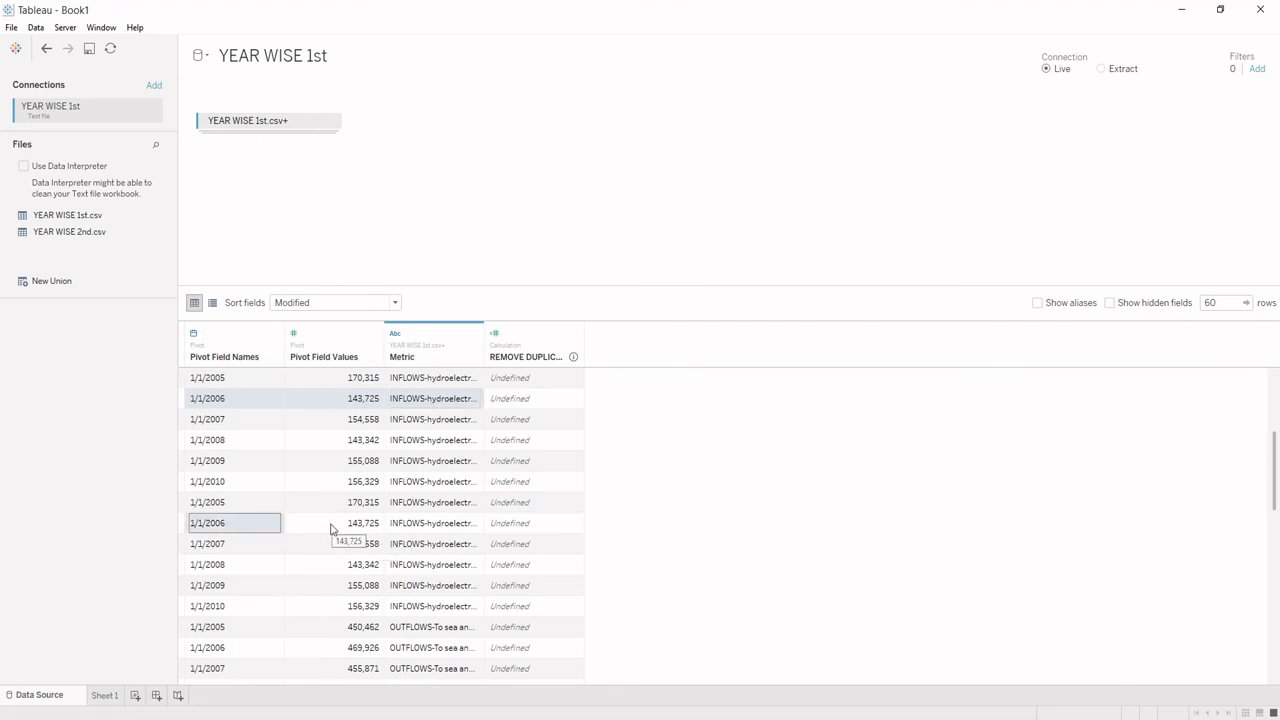
left_click(335, 527)
left_click(391, 532)
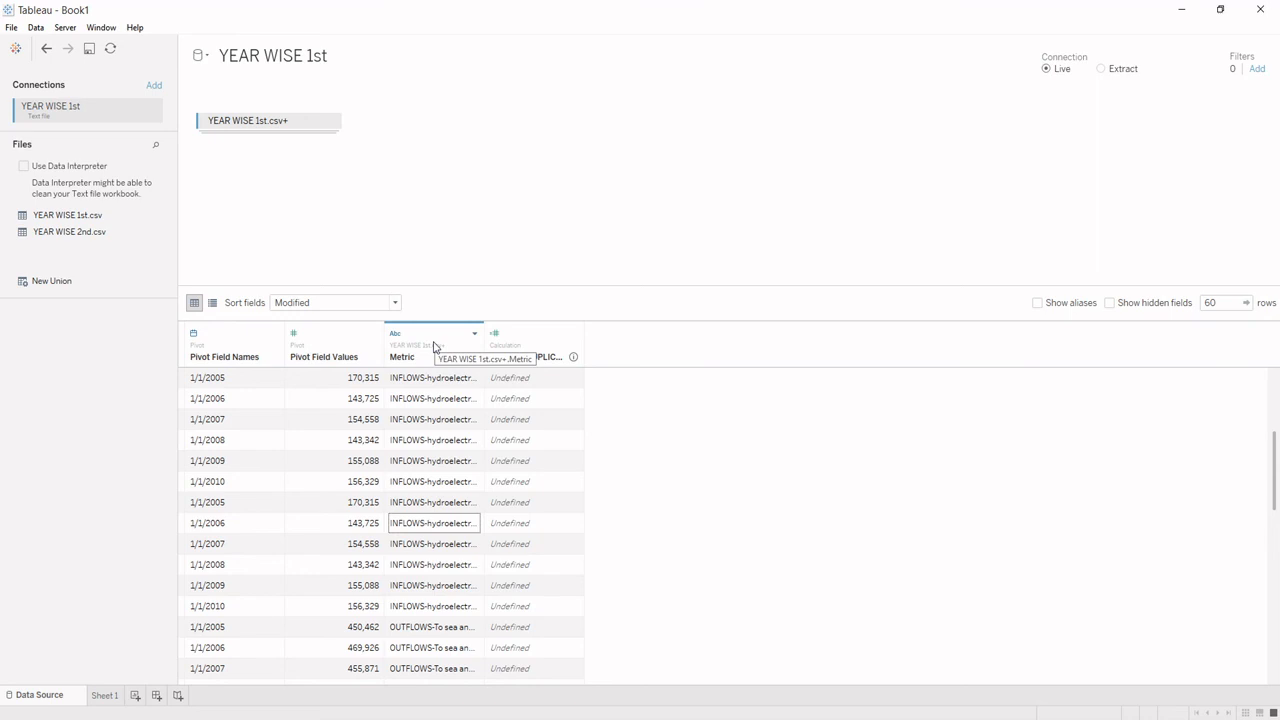
- Try a custom split of the Metric field at the "-" separator into all columns, and undo it
left_click_drag(1274, 452, 1274, 385)
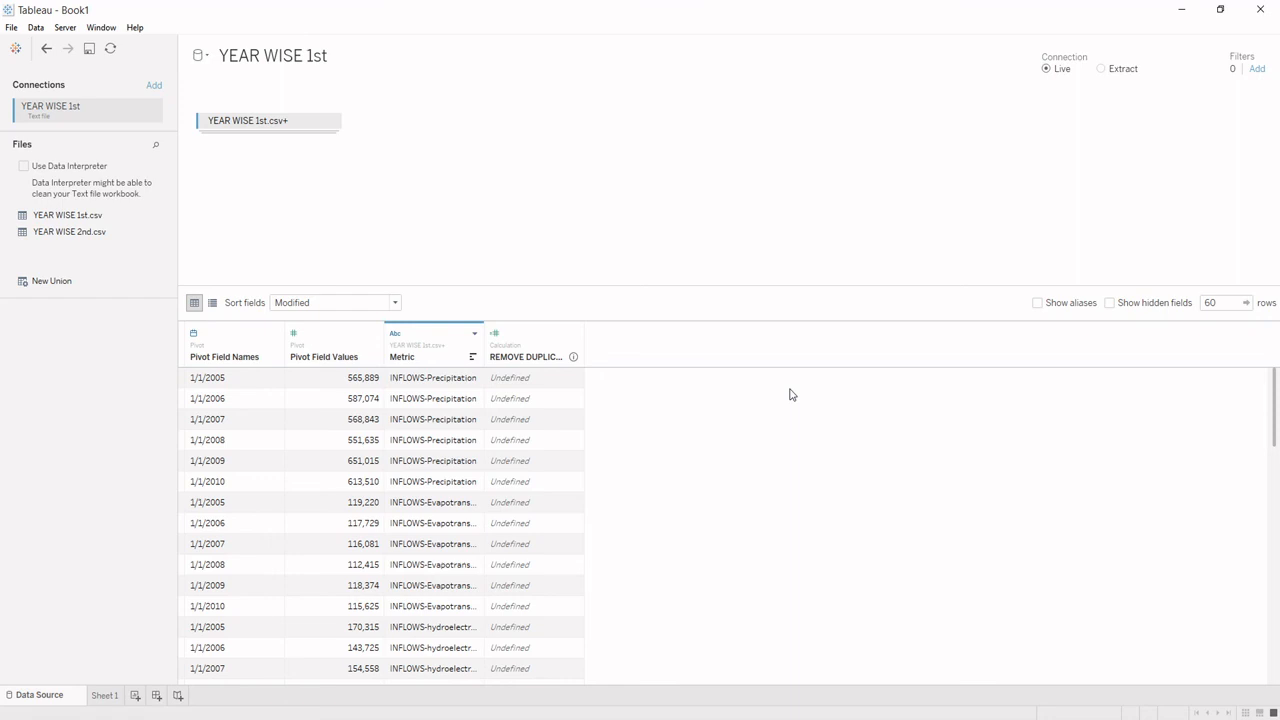
right_click(432, 349)
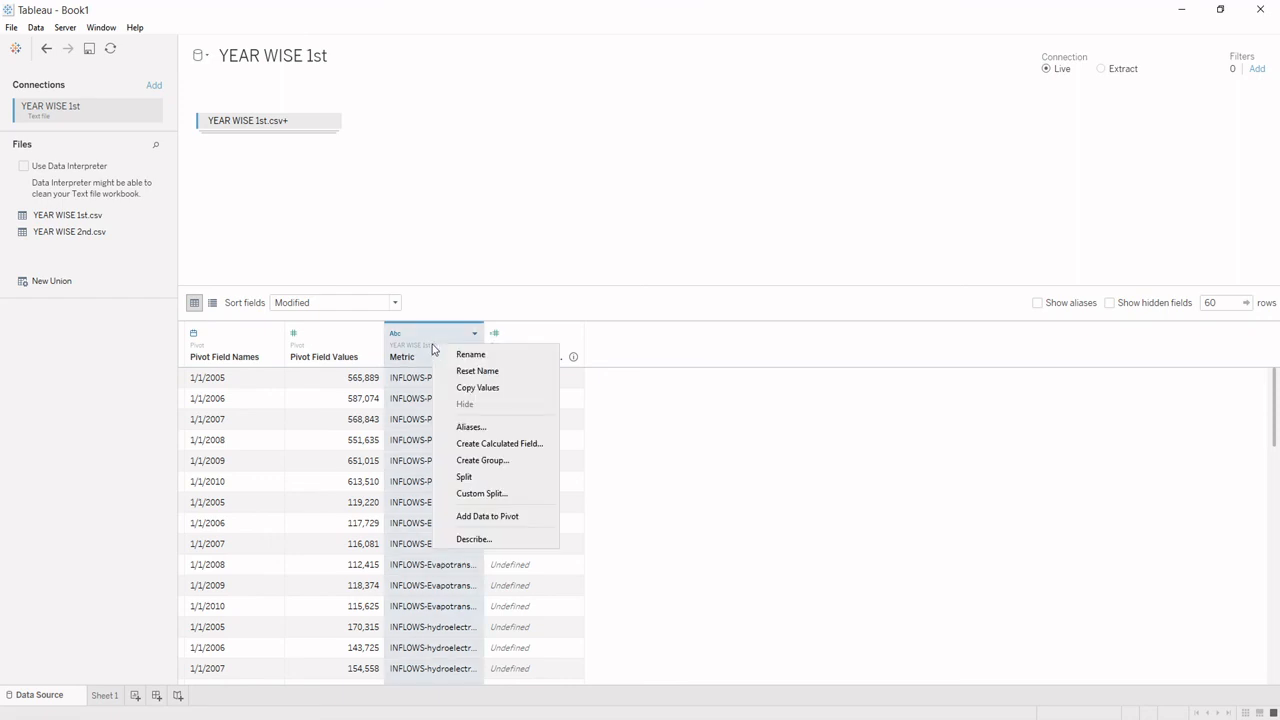
left_click(475, 495)
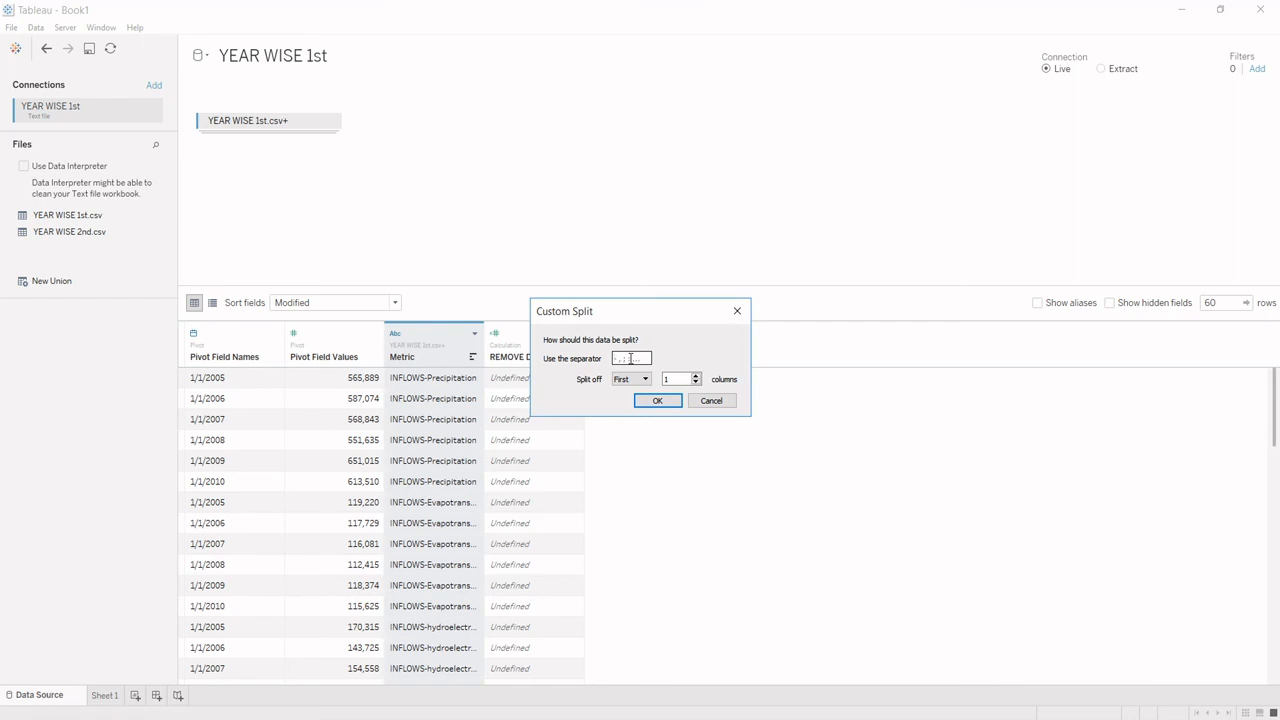
type("-")
left_click(622, 381)
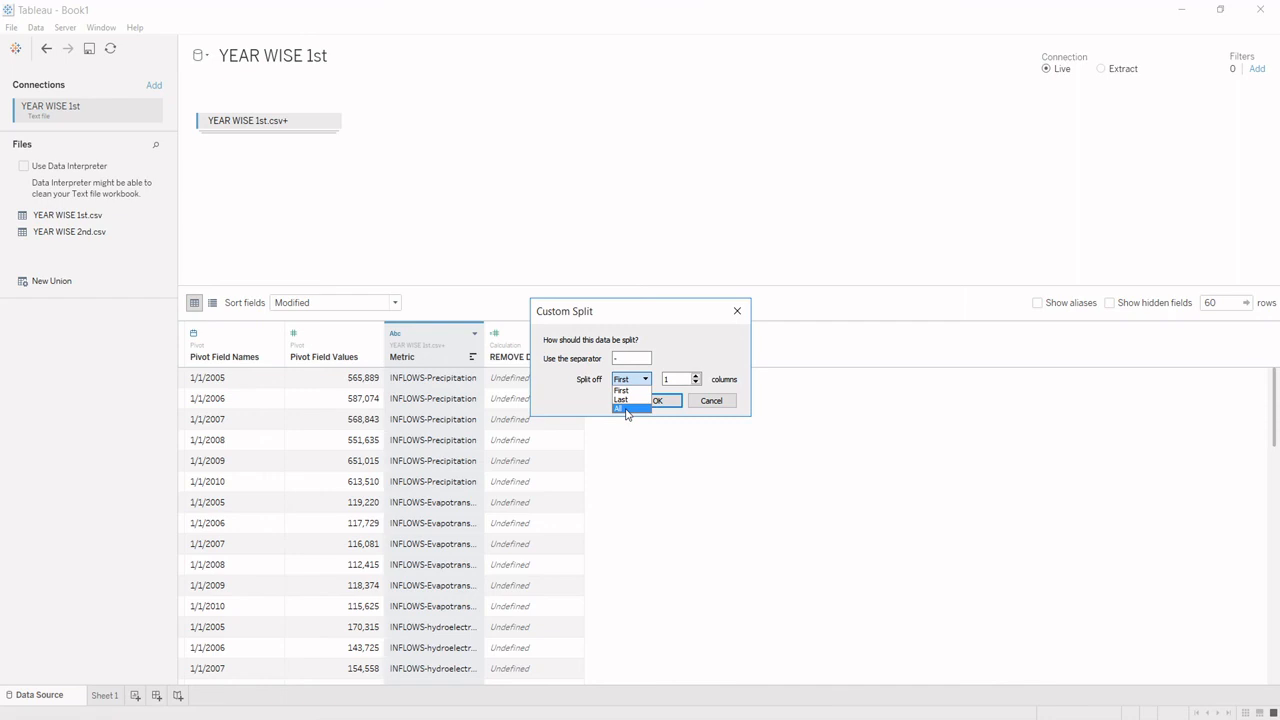
left_click(627, 410)
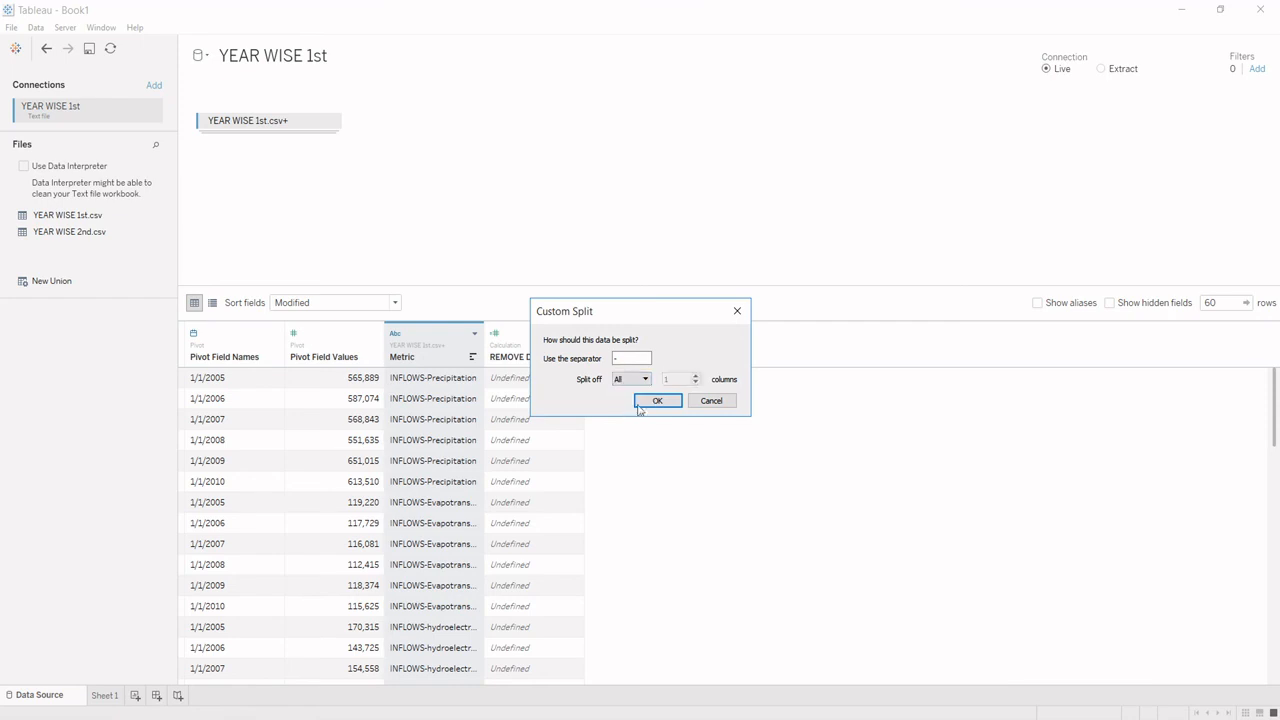
left_click(654, 400)
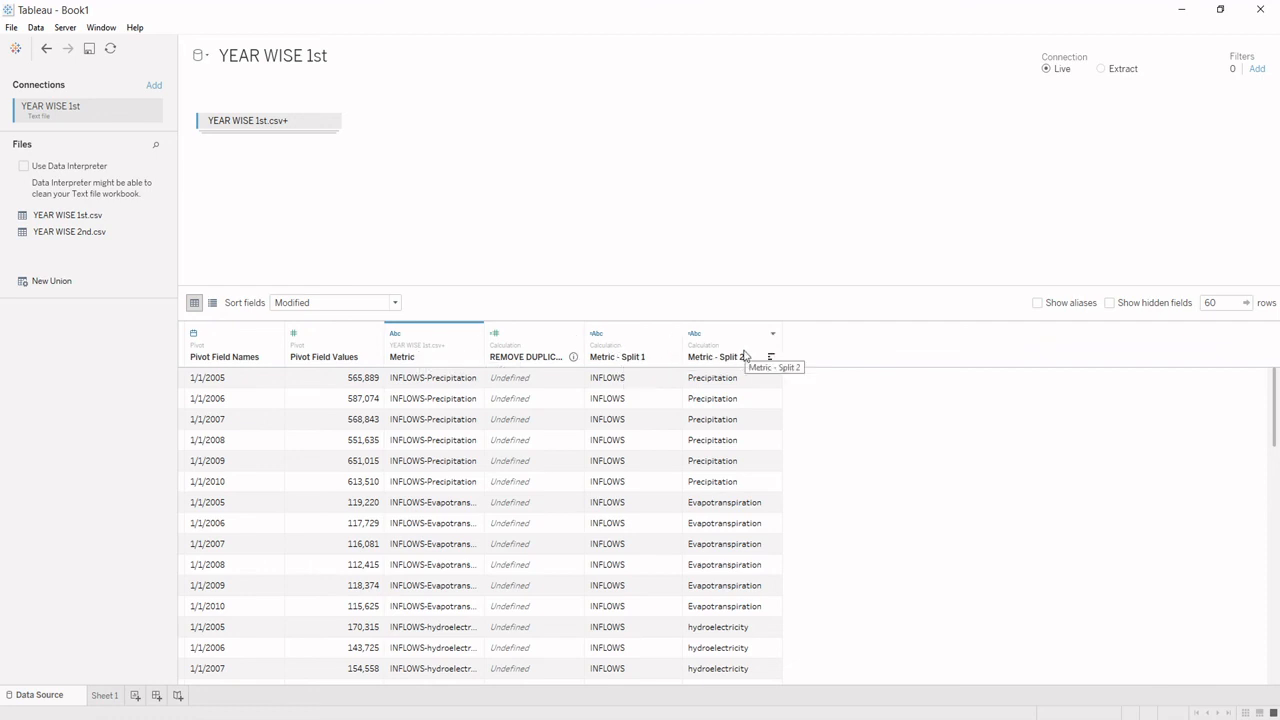
key("ctrl+z")
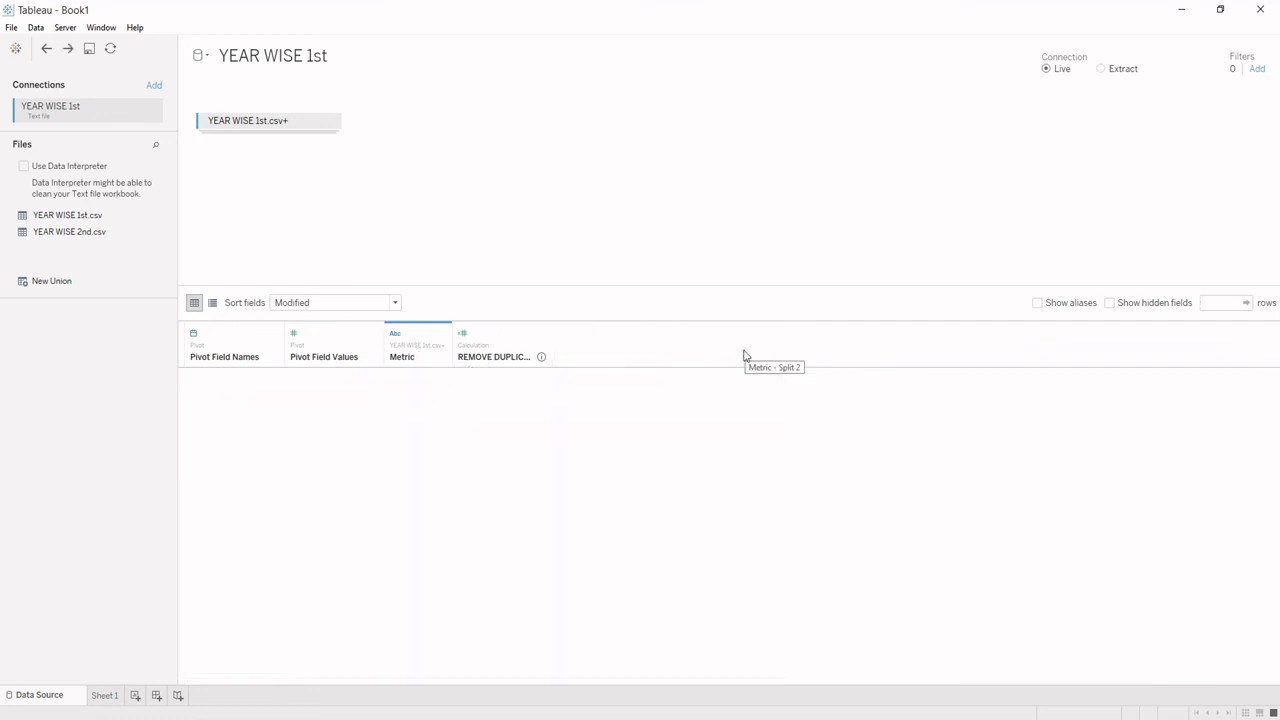
- Split the Metric field with the automatic Split and review the rows of the new columns
right_click(446, 341)
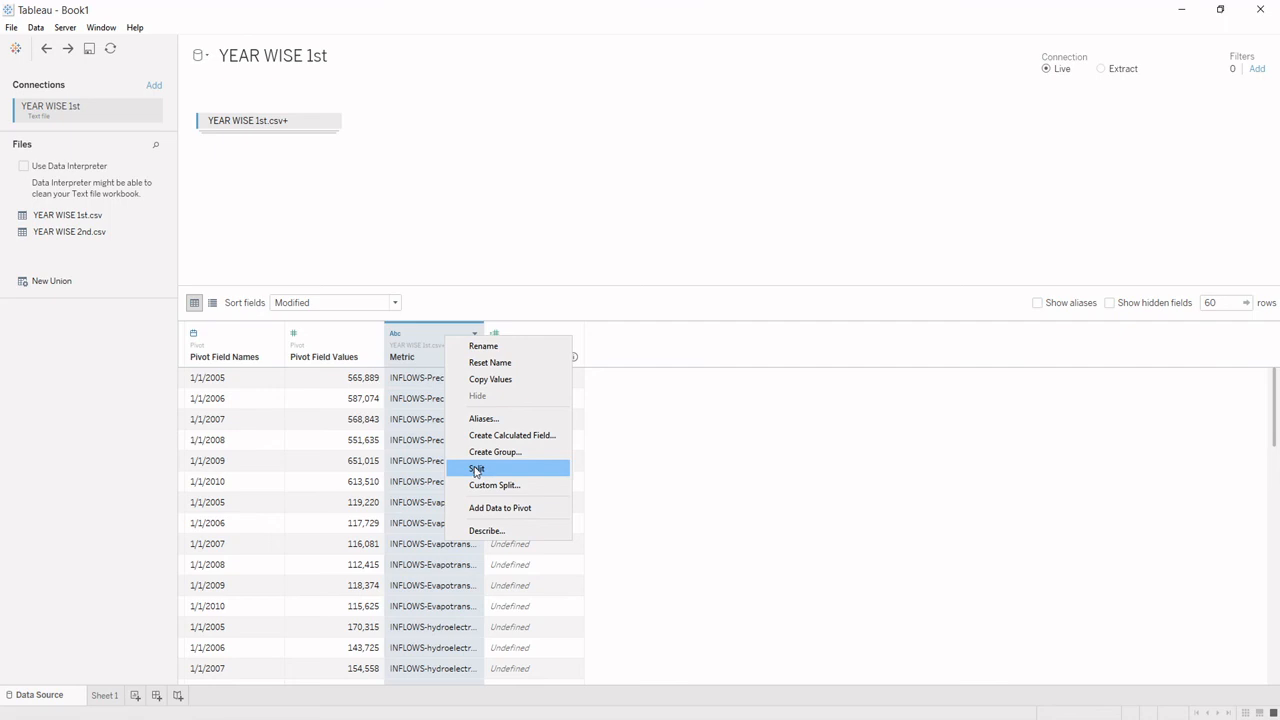
left_click(476, 469)
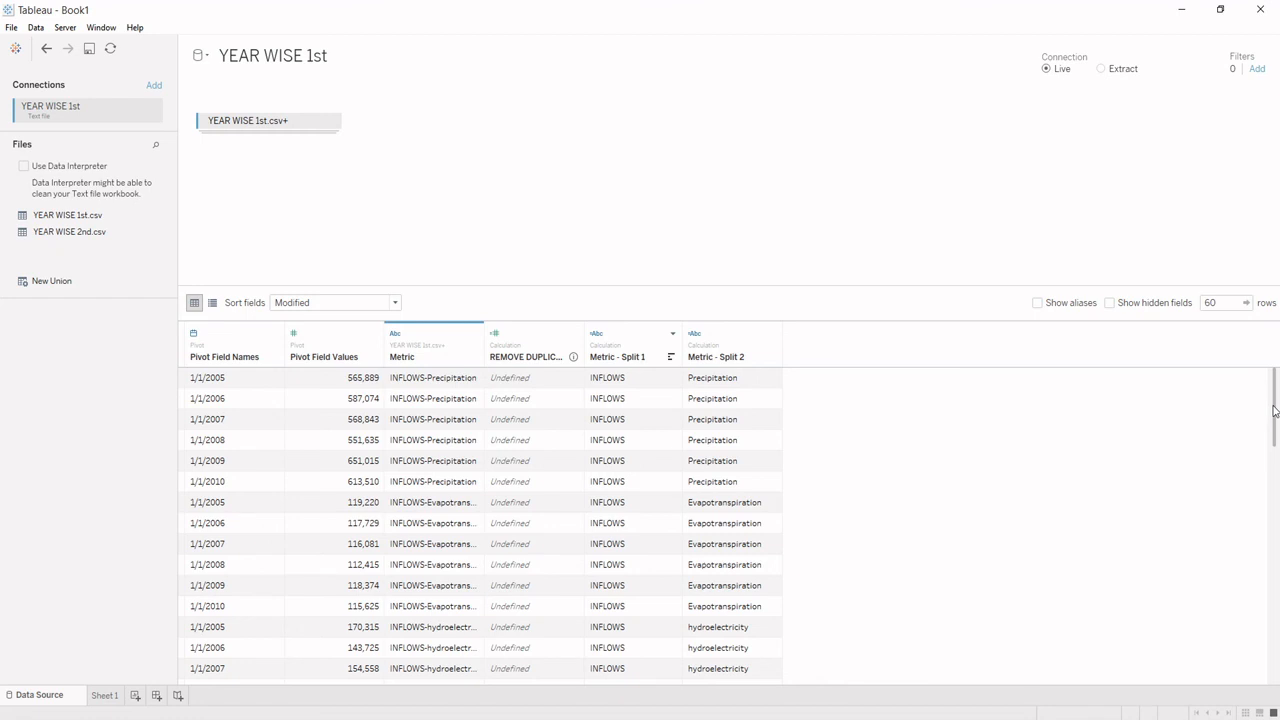
mouse_move(1274, 410)
left_mouse_down()
mouse_move(1274, 571)
mouse_move(1275, 400)
left_mouse_up()
left_click_drag(1276, 428, 1276, 402)
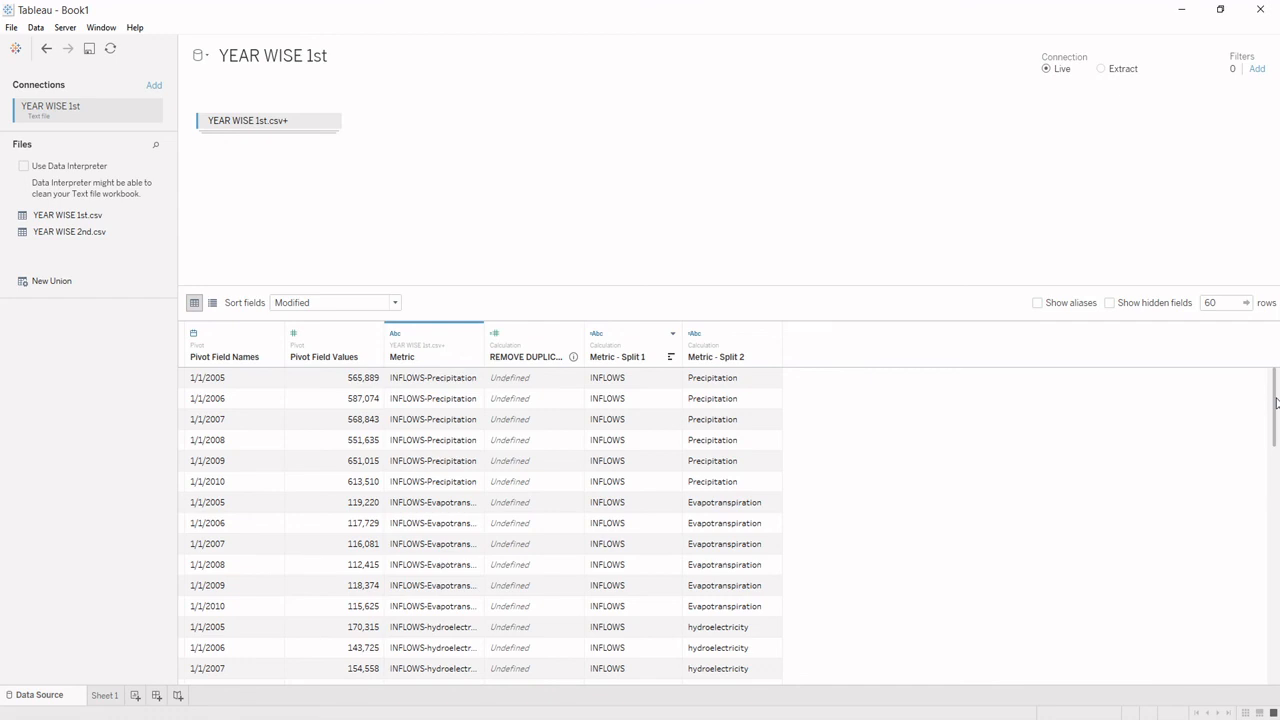